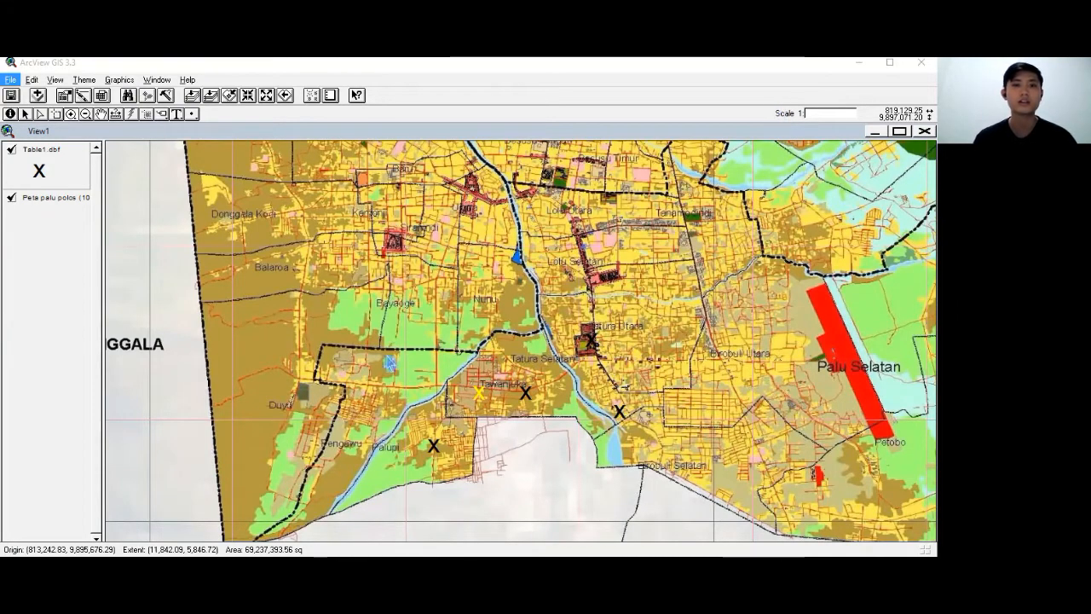
left_click(389, 363)
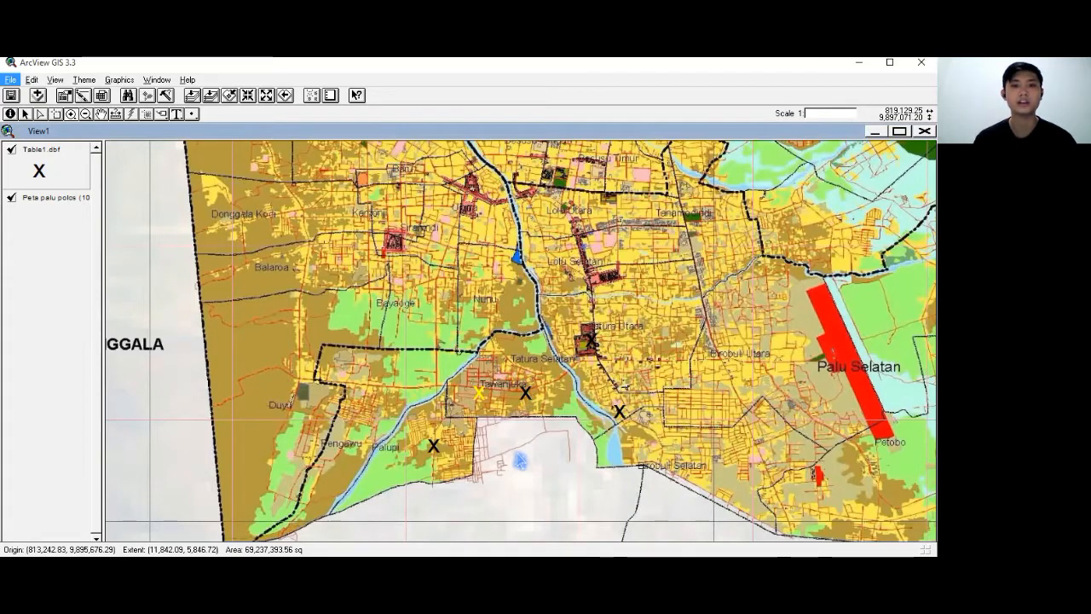
key("alt+Tab")
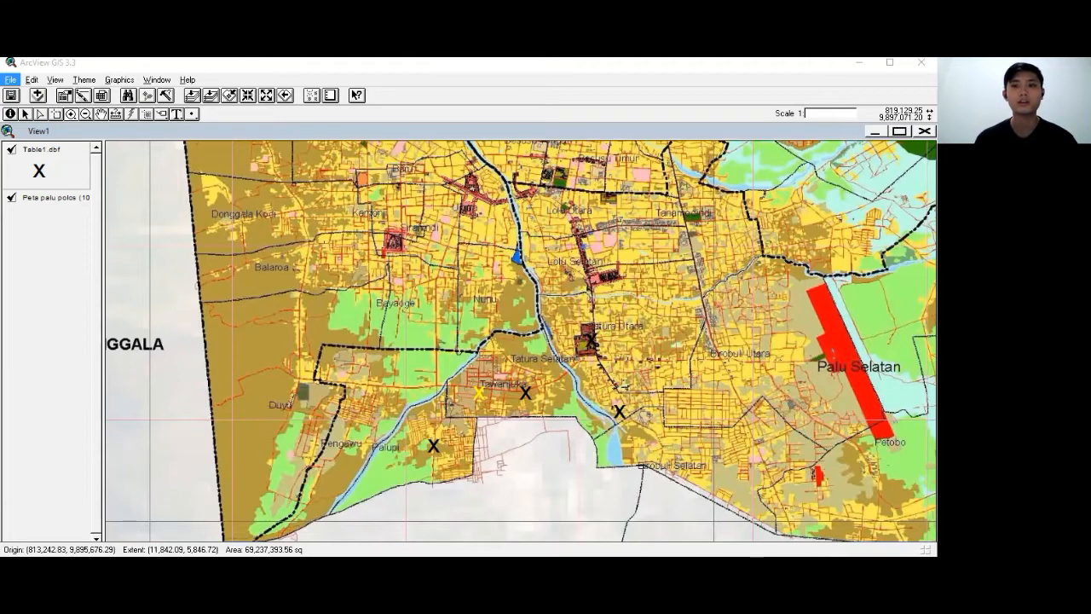
left_click(190, 324)
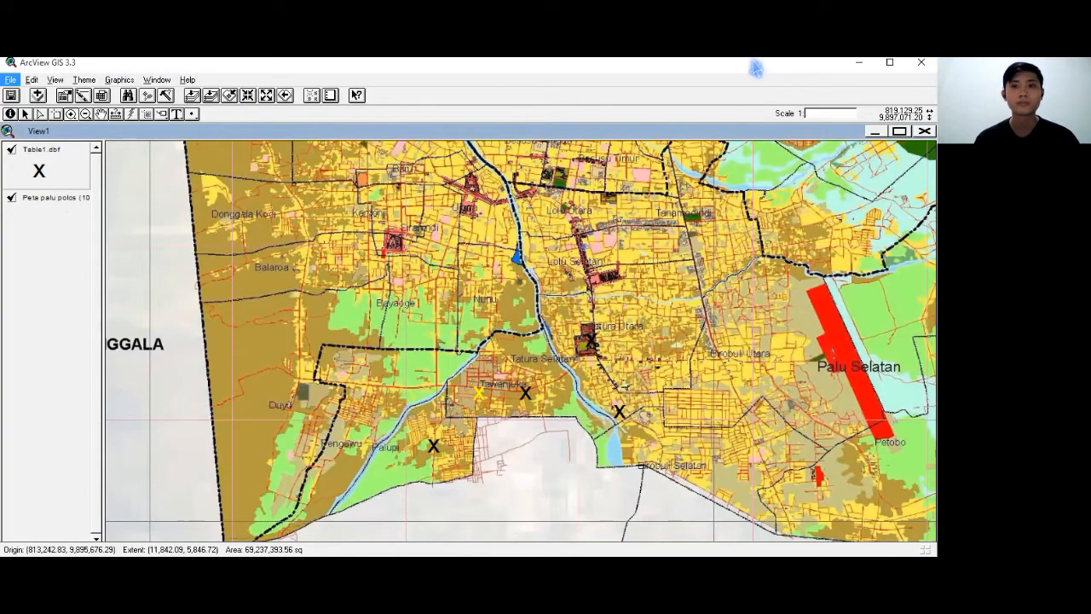
key("alt+Tab")
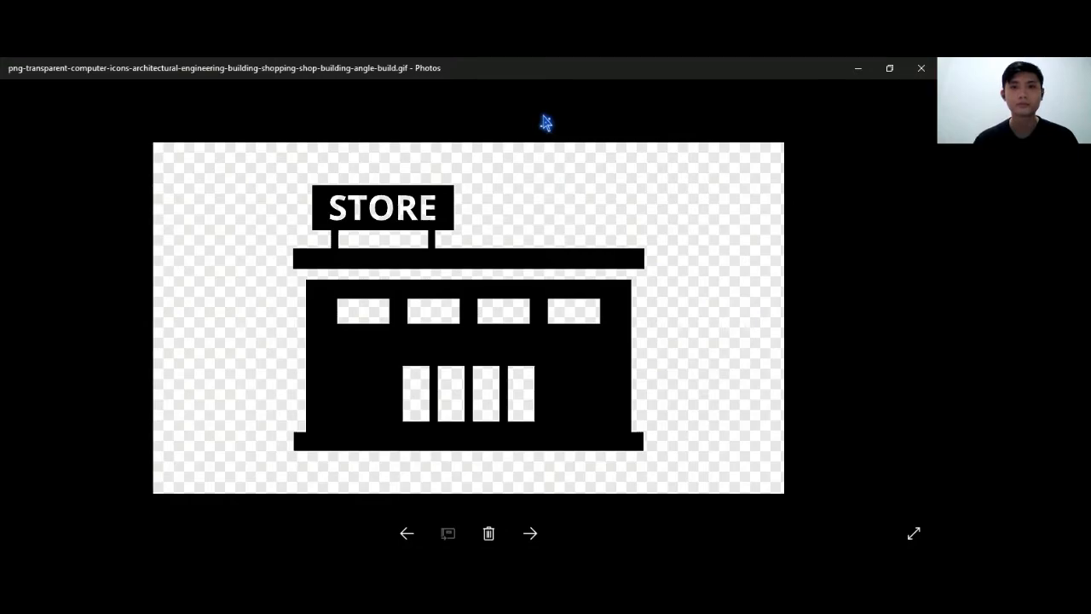
key("alt+Tab")
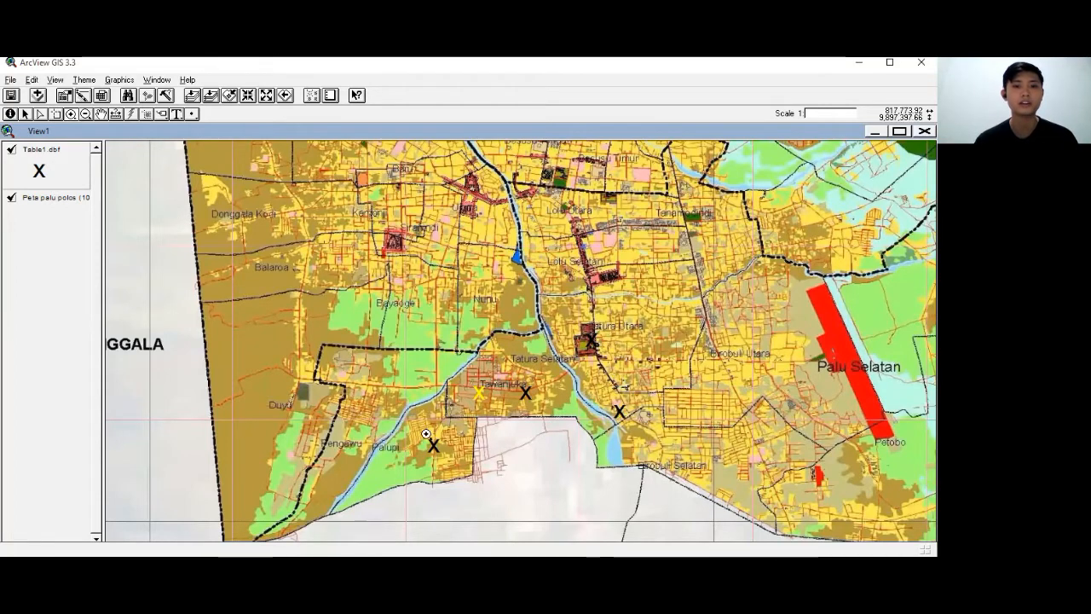
- Open the symbol palette for the Table1.dbf theme's legend symbol and set the palette type to Marker
double_click(45, 172)
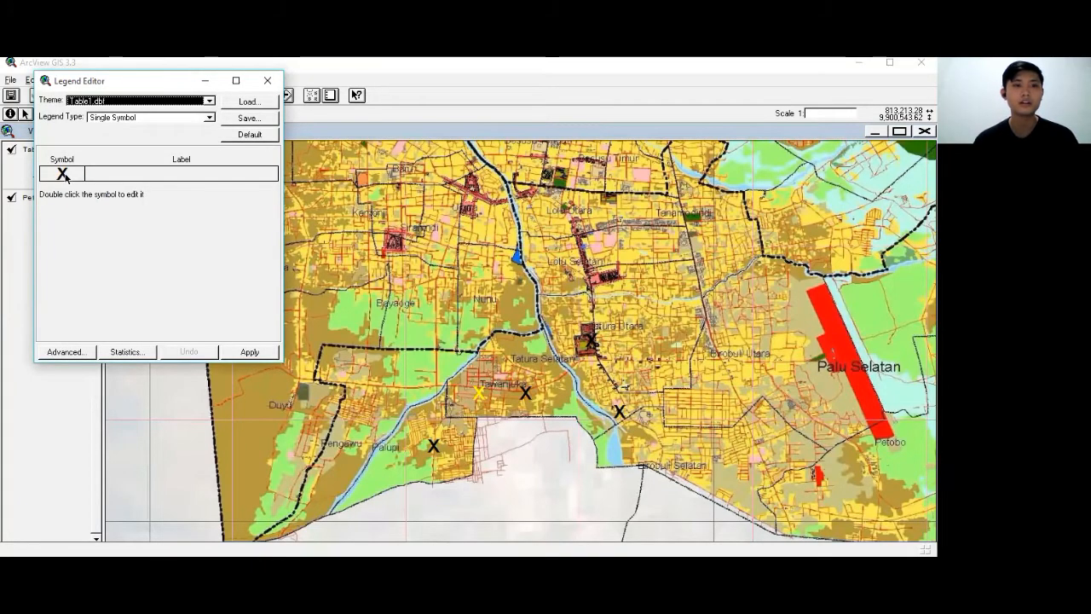
double_click(65, 176)
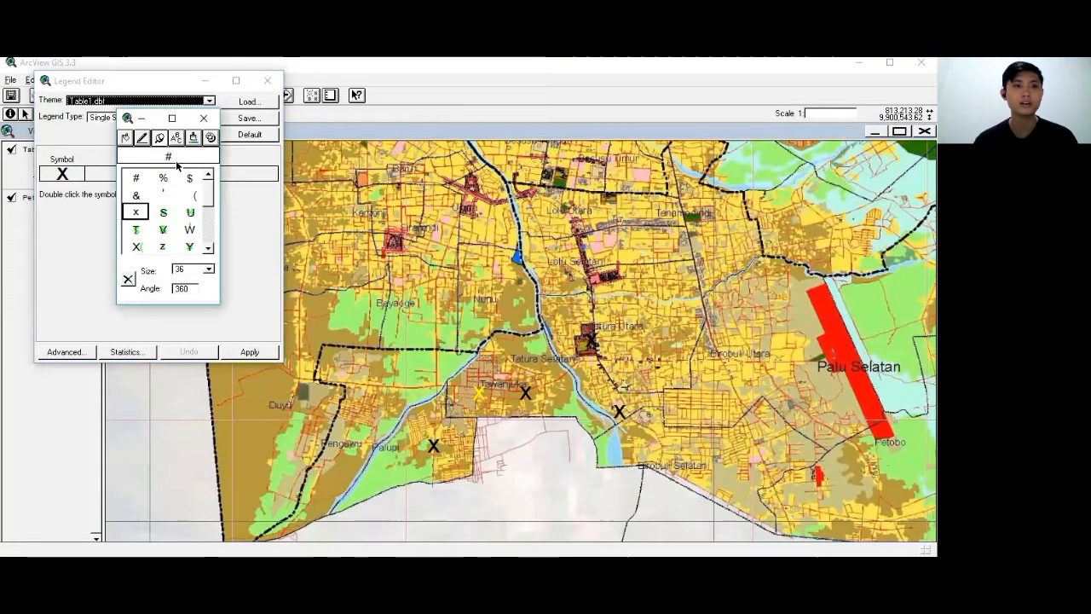
left_click_drag(211, 198, 213, 251)
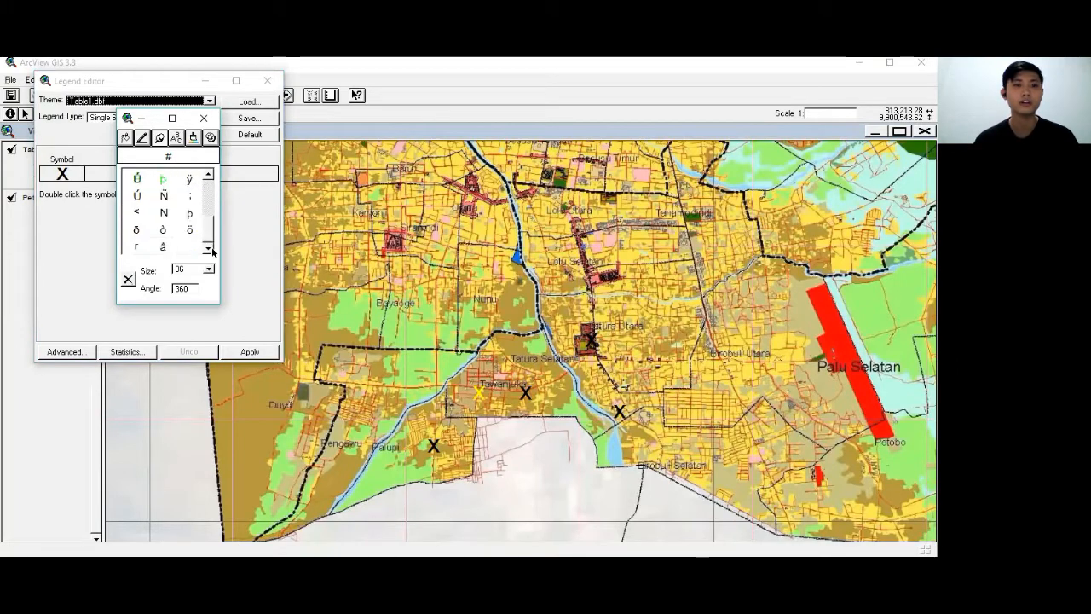
left_click(211, 137)
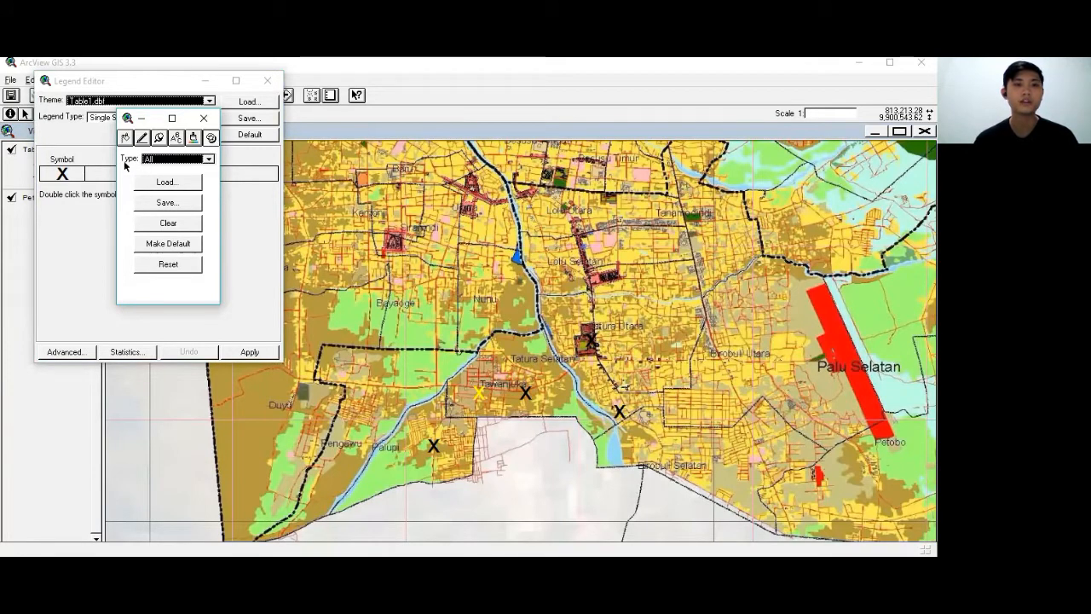
left_click(208, 160)
left_click(180, 213)
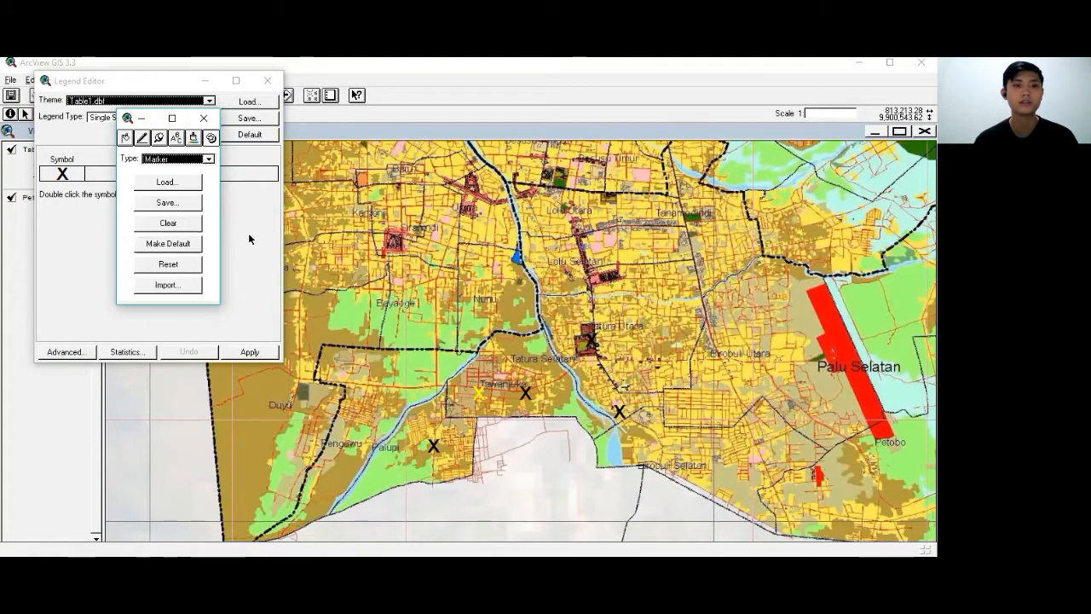
- Import the store building GIF (png-transparent-computer-icons...) from the documents\arc folder as a marker icon
left_click(157, 289)
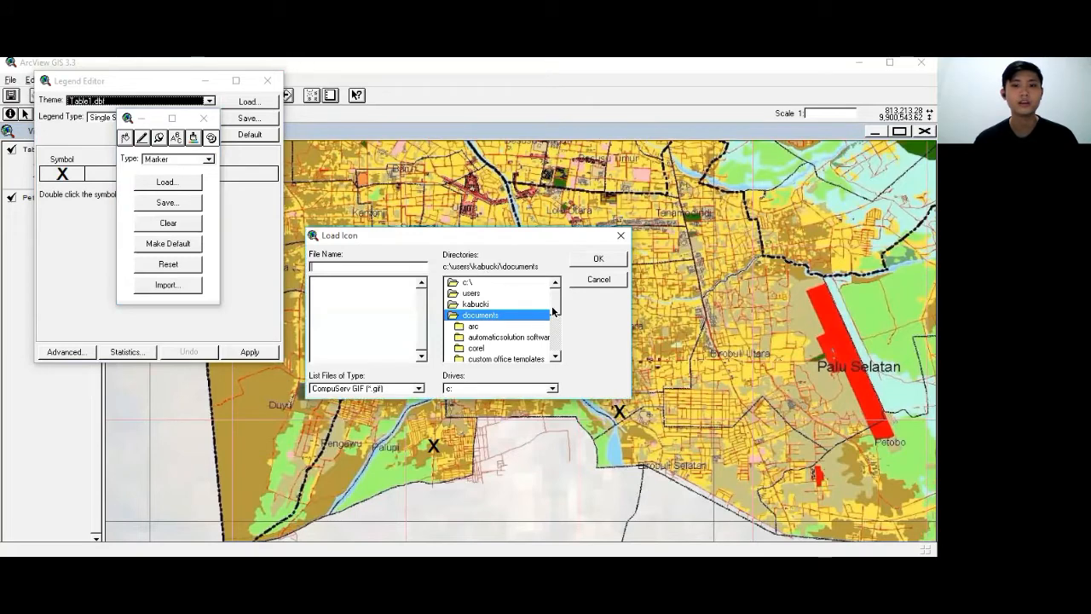
left_click(476, 329)
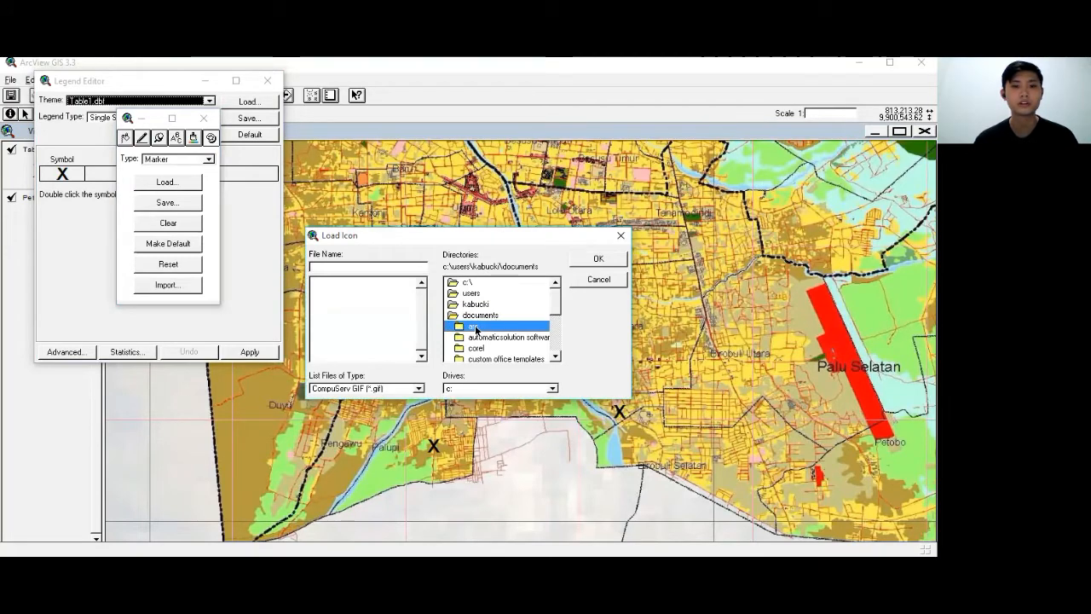
double_click(475, 326)
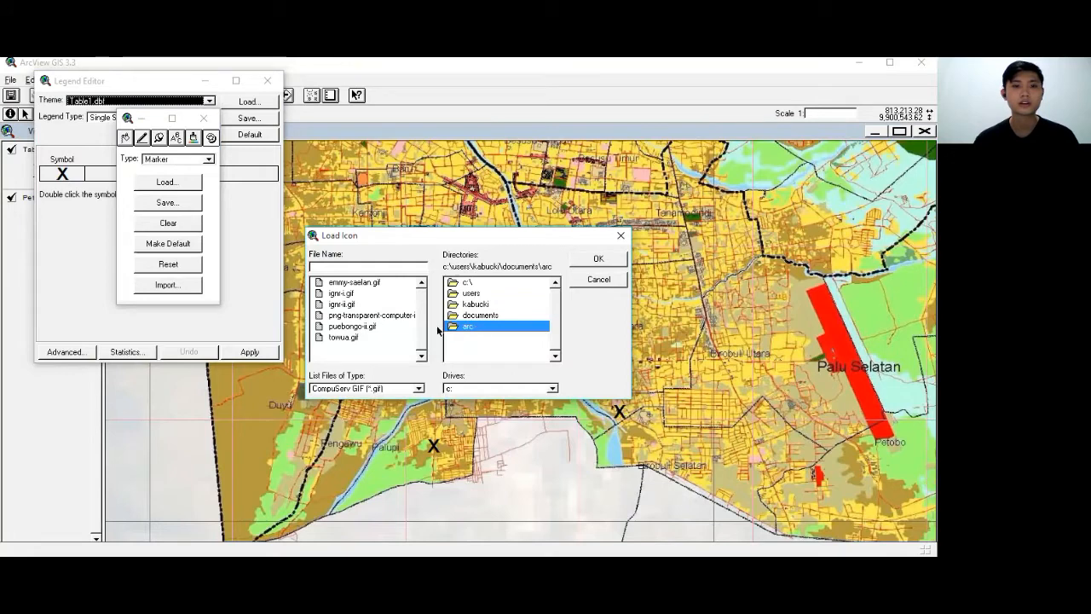
left_click(372, 315)
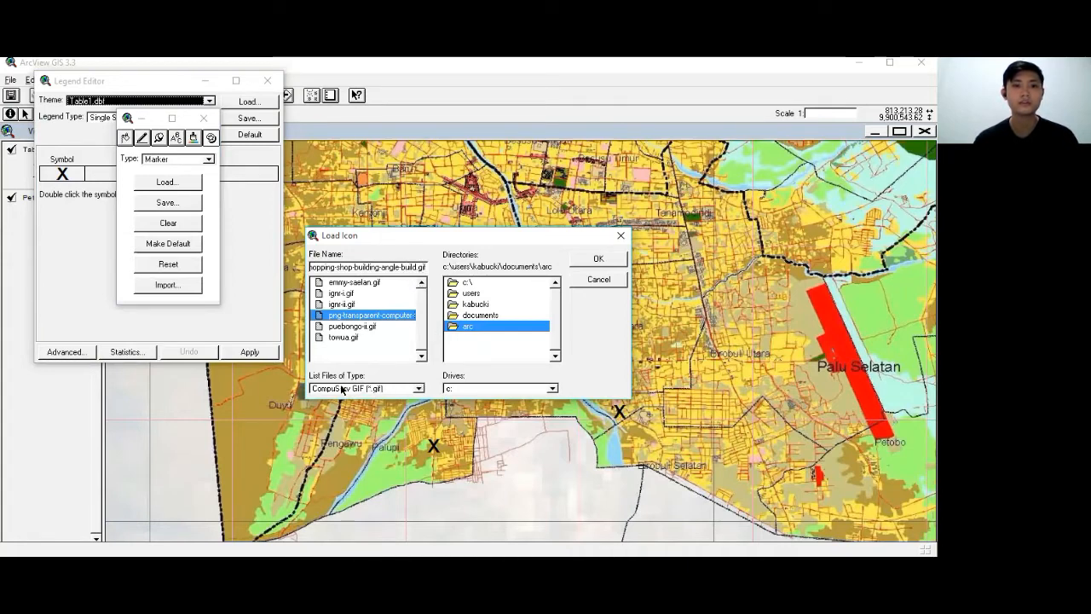
left_click(418, 388)
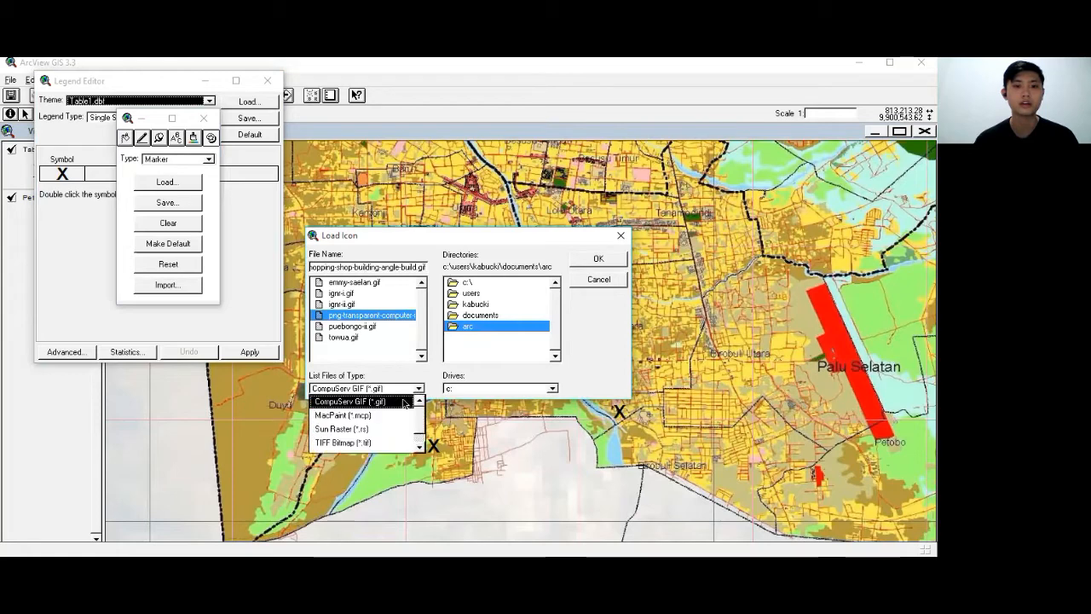
left_click(418, 391)
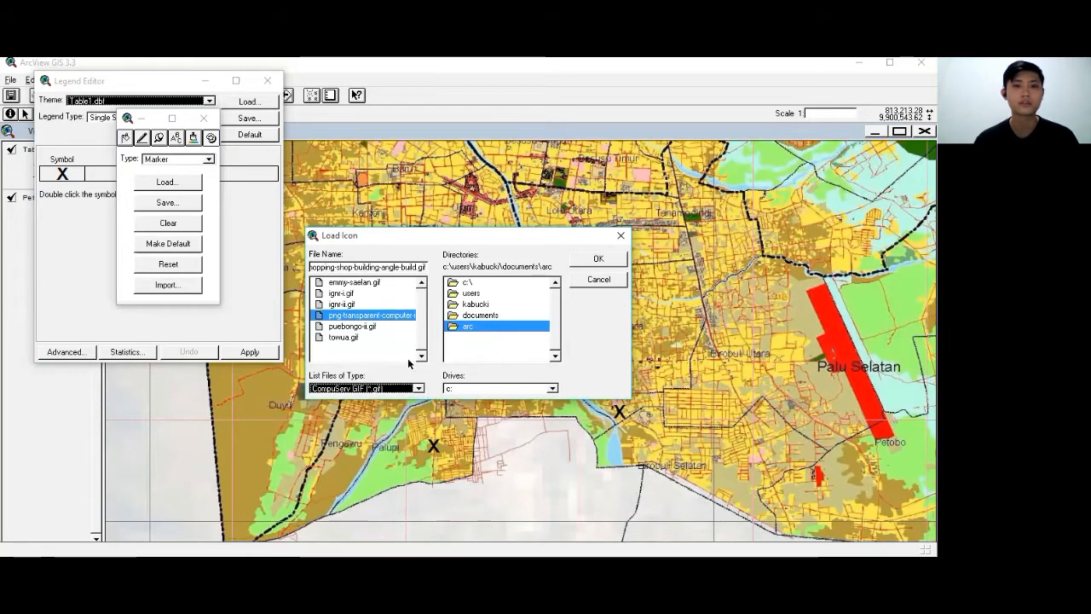
left_click(385, 317)
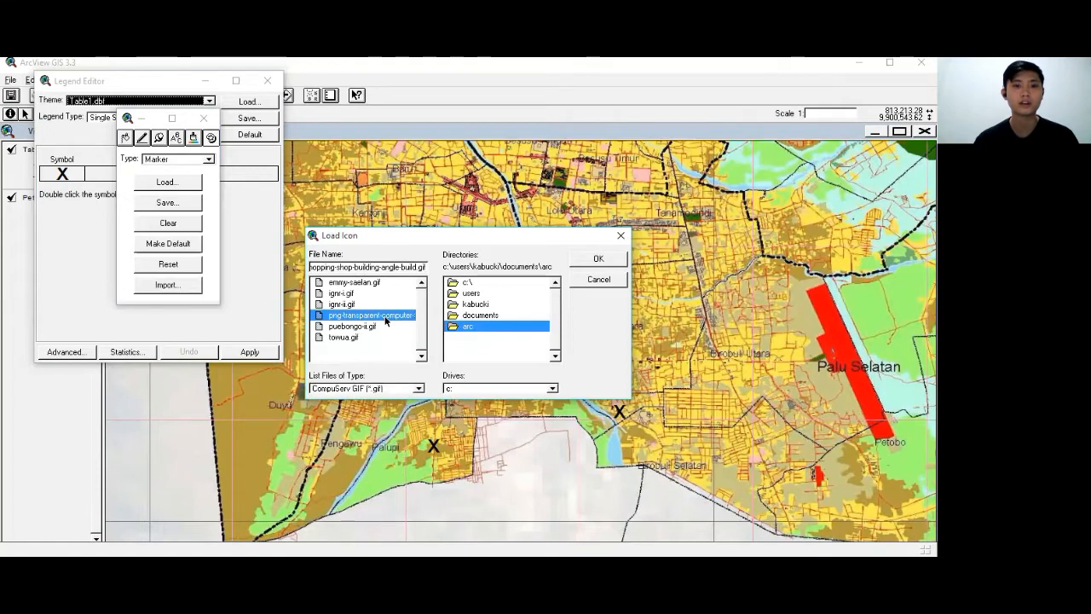
left_click(610, 262)
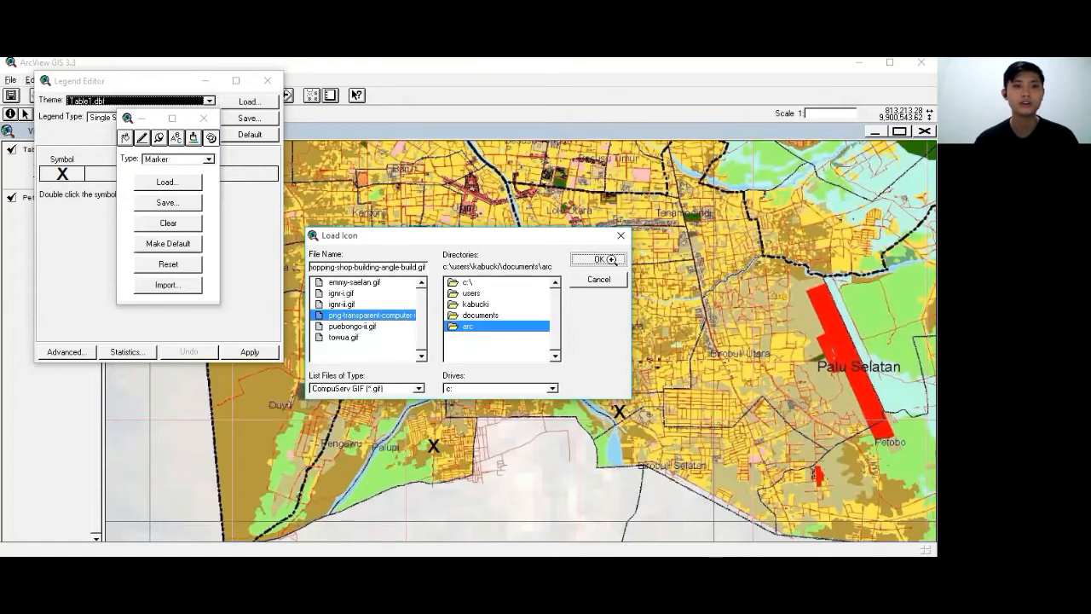
- Apply the imported store icon as the Table1.dbf point symbol and close the legend editor
left_click(142, 137)
left_click(161, 141)
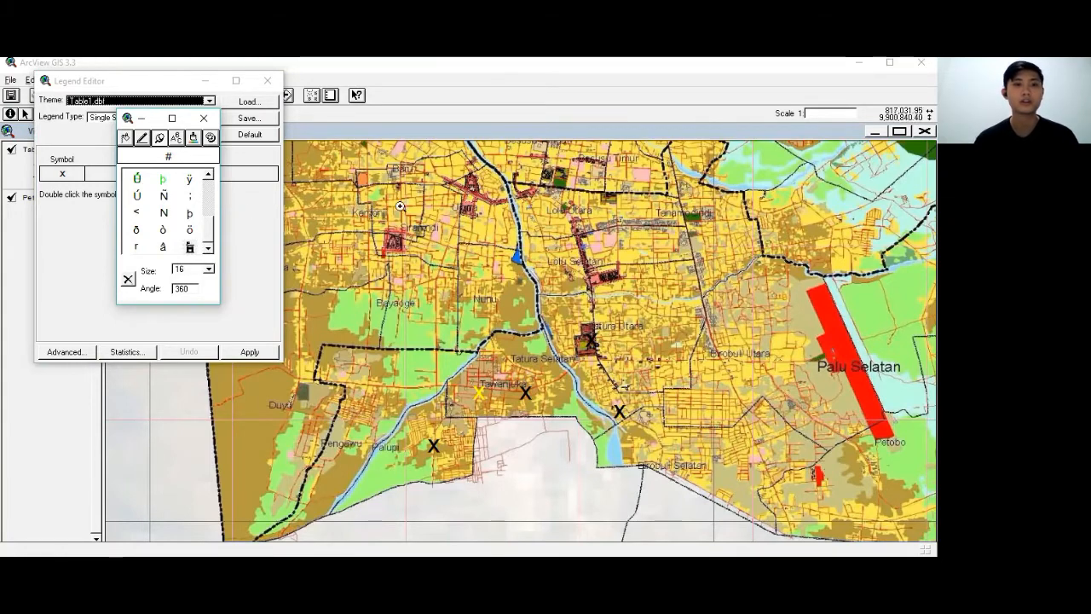
left_click(189, 248)
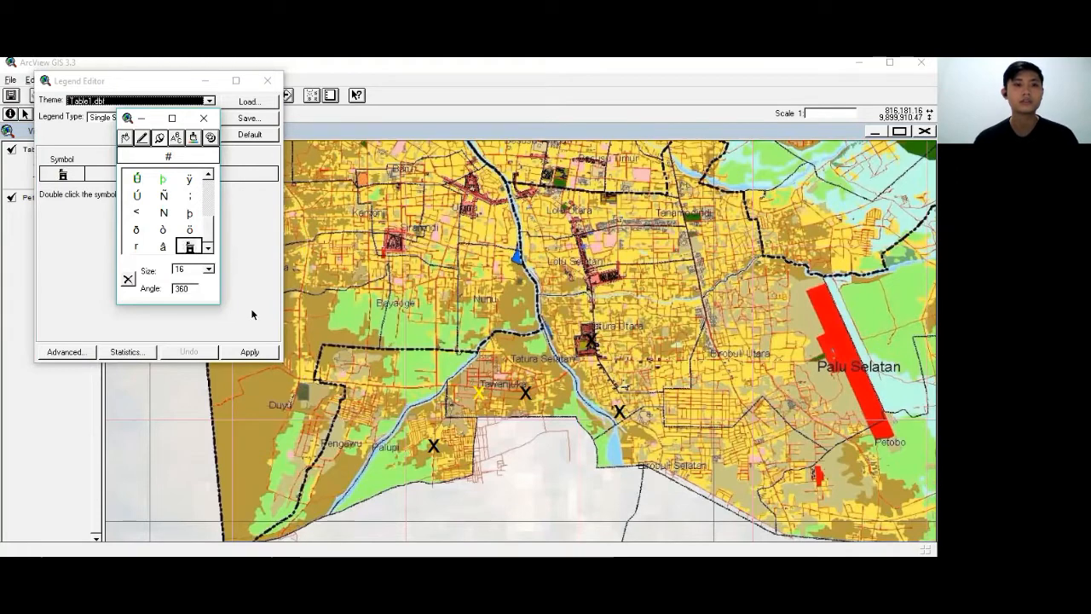
left_click(253, 353)
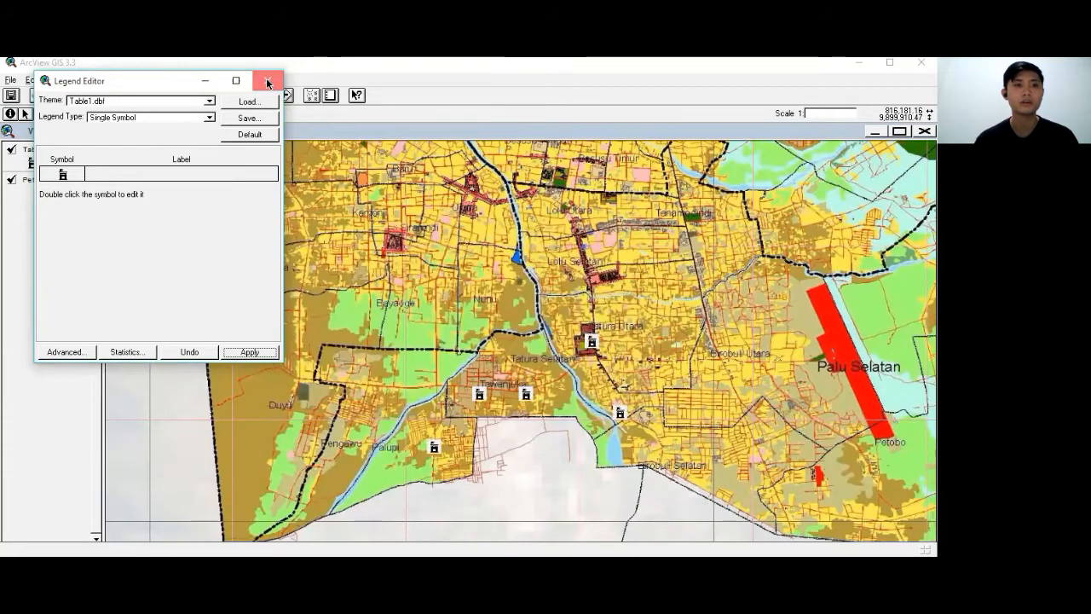
left_click(268, 82)
left_click(204, 123)
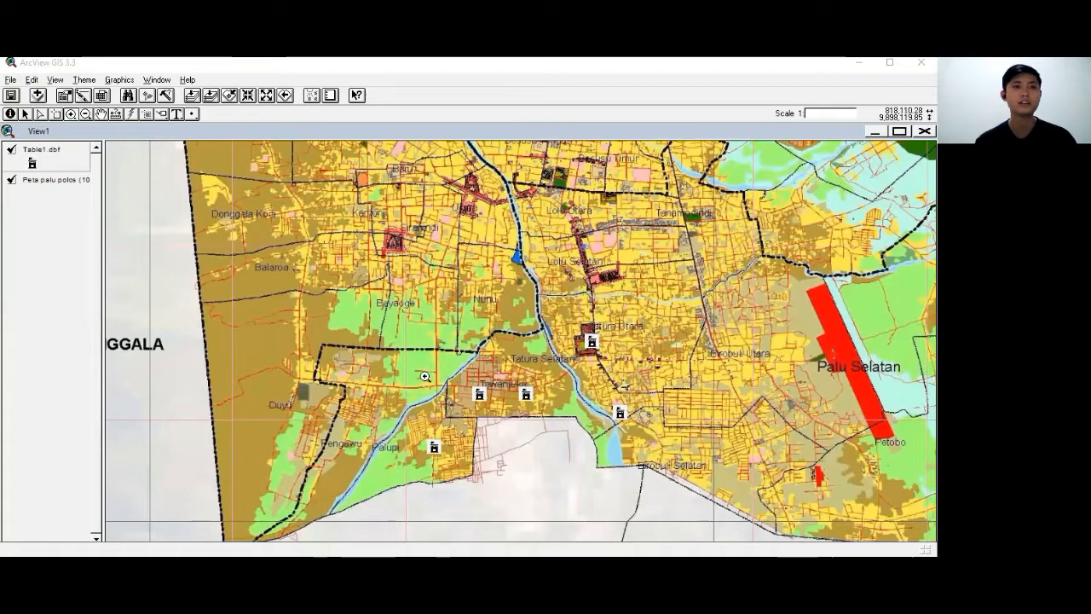
- Start a new theme in the view with Line as its feature type
left_click(81, 79)
mouse_move(55, 80)
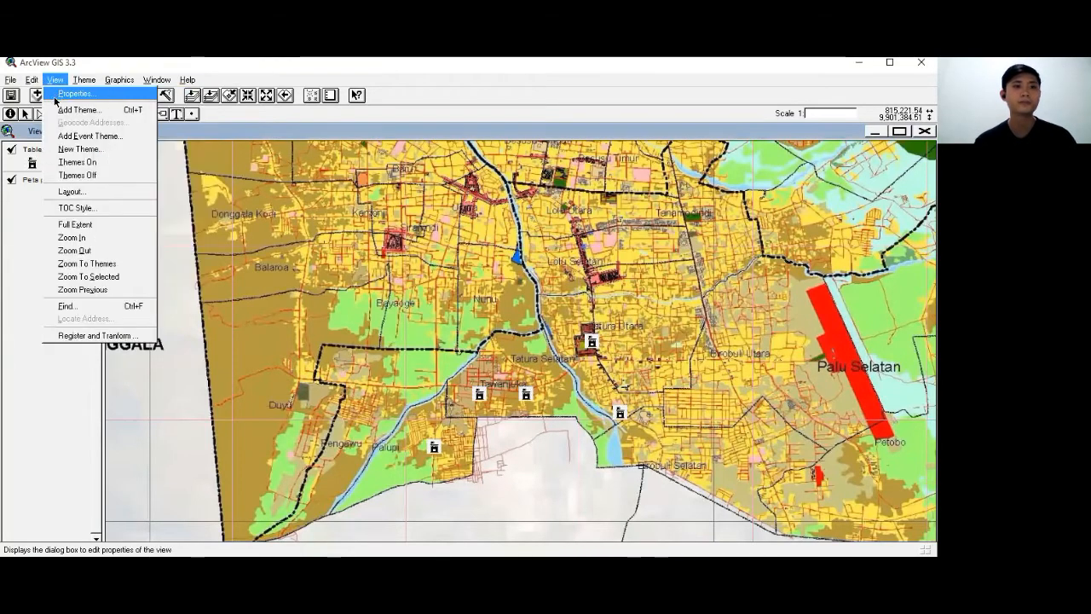
left_click(73, 150)
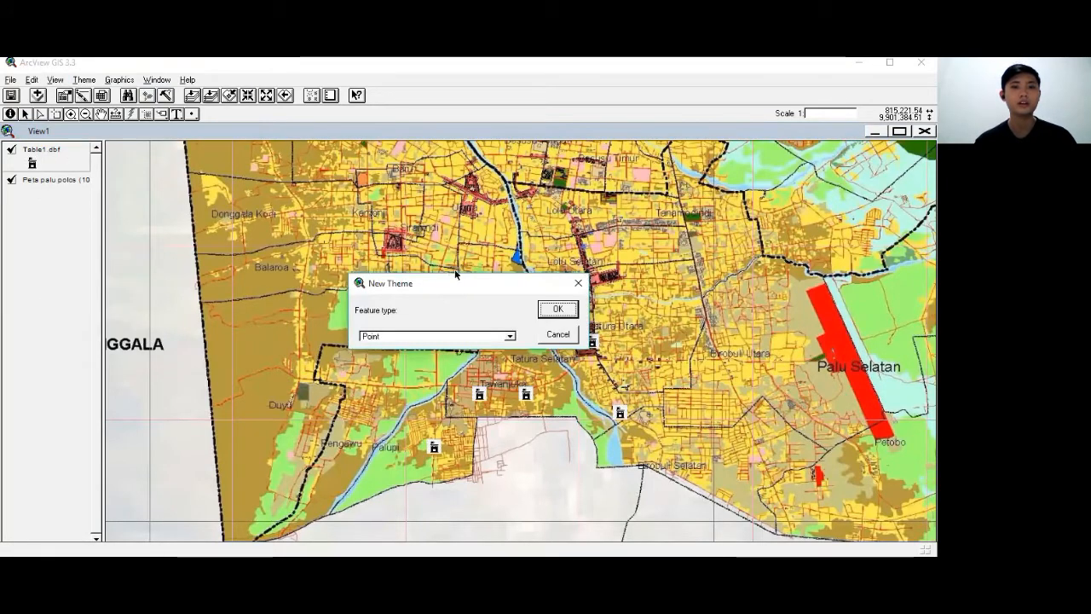
left_click(509, 338)
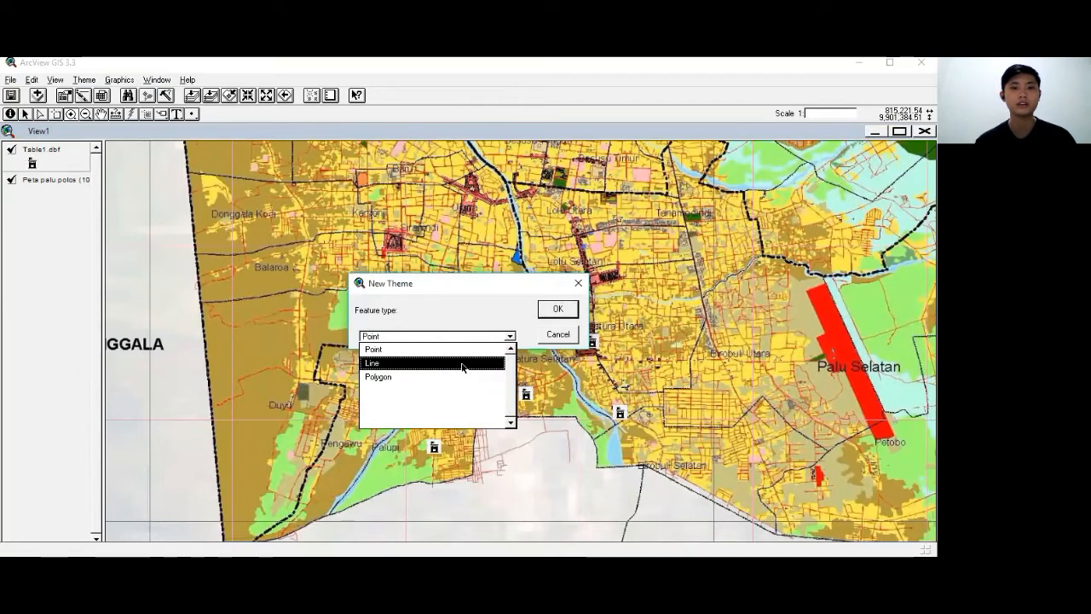
left_click(463, 368)
left_click(567, 310)
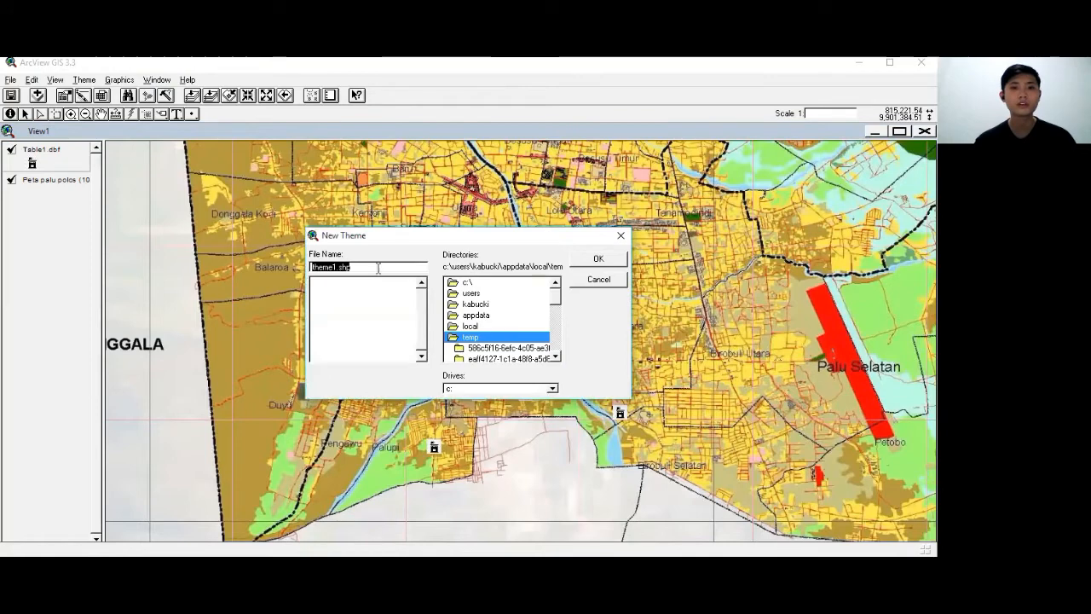
- Choose the arc folder inside documents as the save location for the new line theme
double_click(473, 304)
mouse_move(555, 299)
left_mouse_down()
mouse_move(553, 325)
mouse_move(553, 306)
left_mouse_up()
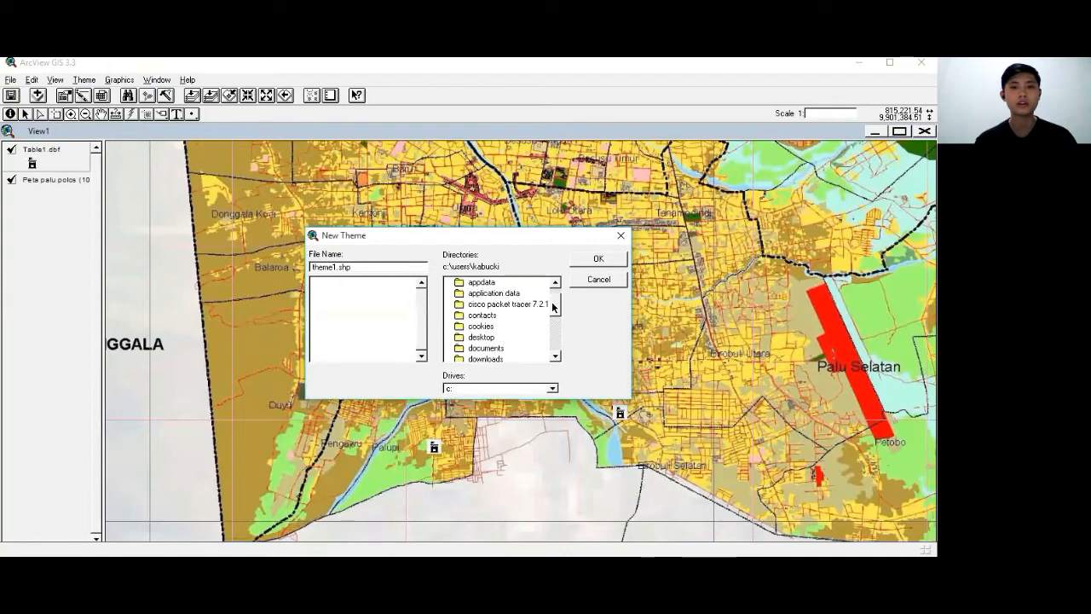
left_click(492, 349)
double_click(483, 348)
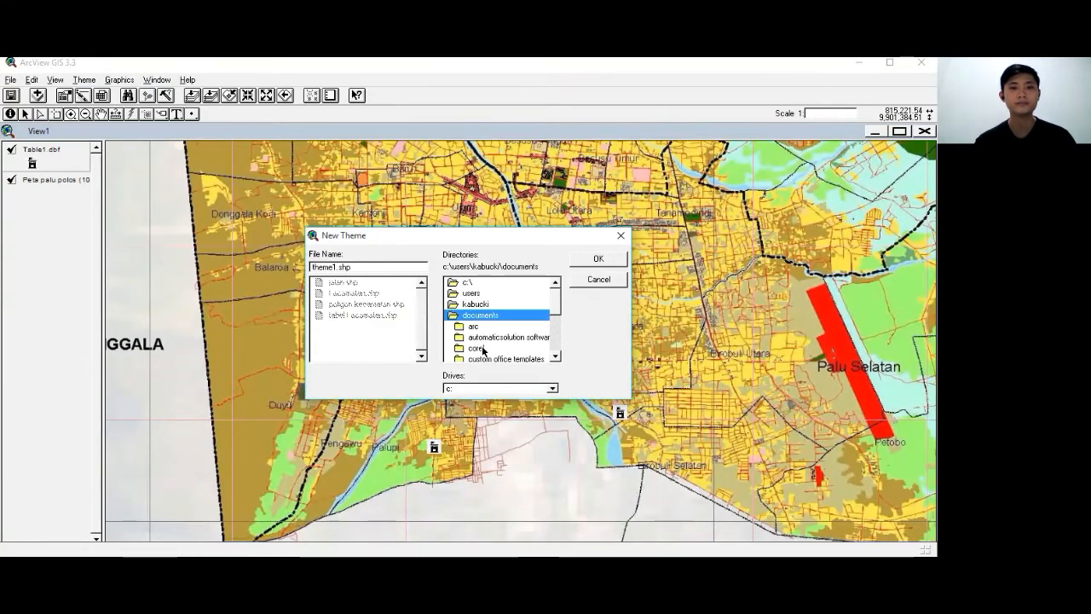
double_click(474, 328)
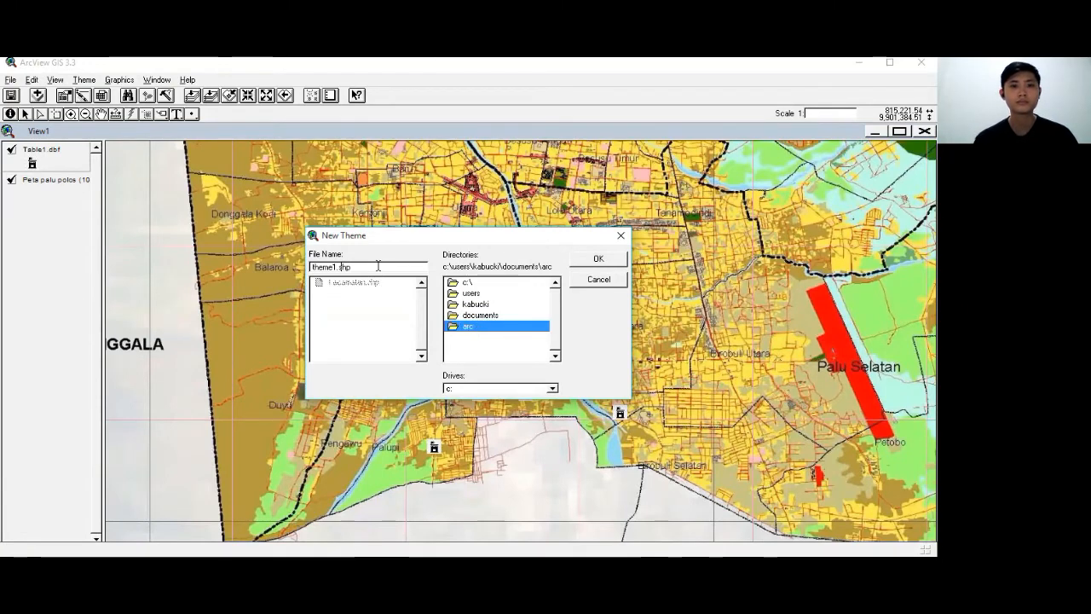
- Name the new line theme file Jalan1.shp and save it
key("BackSpace")
key("BackSpace")
key("BackSpace")
key("BackSpace")
key("BackSpace")
key("BackSpace")
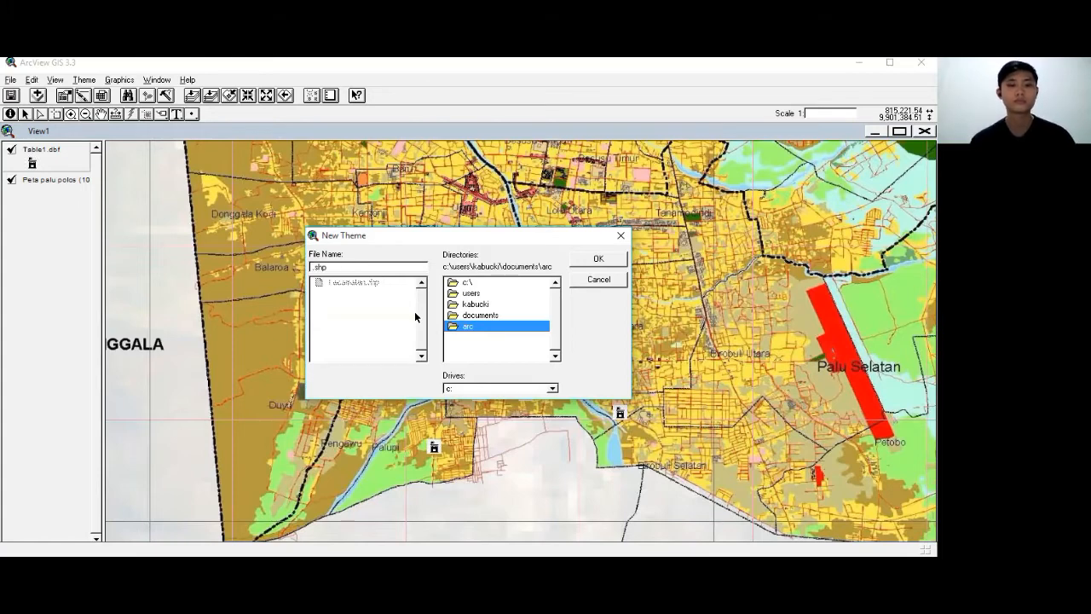
type("Ja")
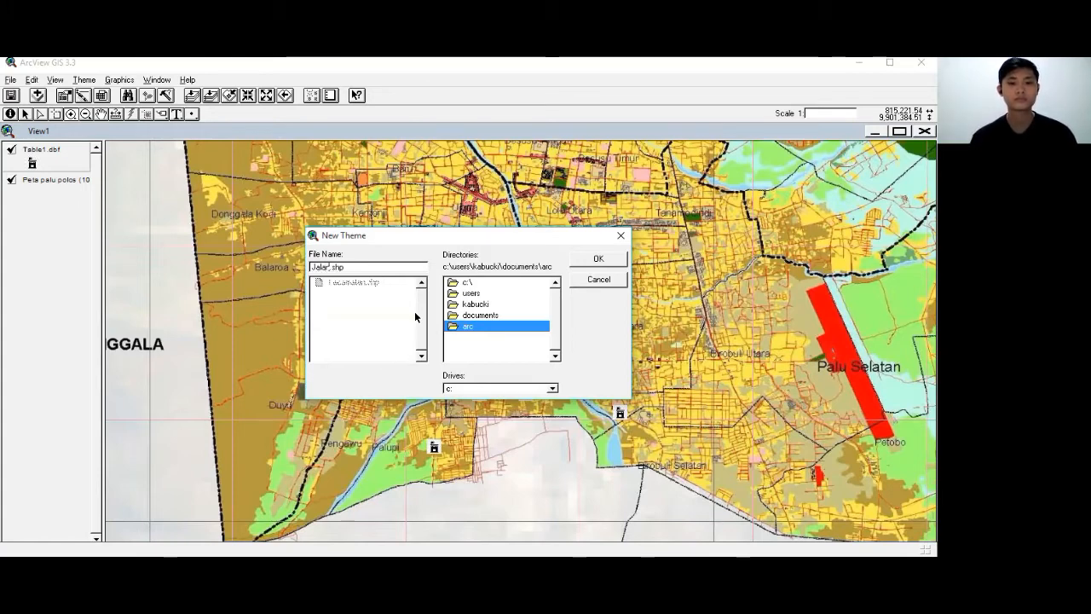
type("lan1")
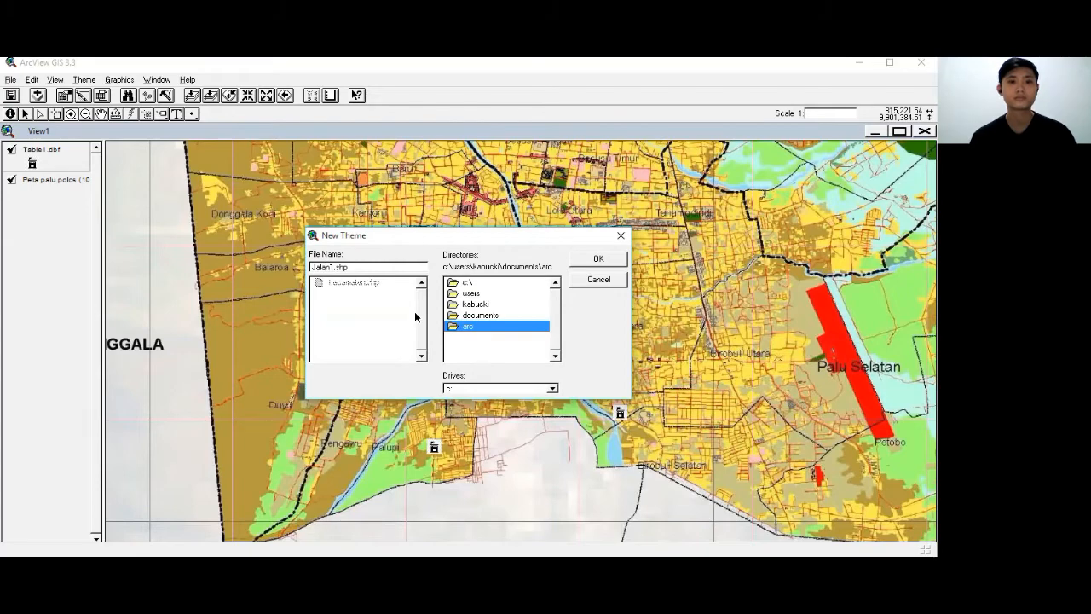
left_click(582, 256)
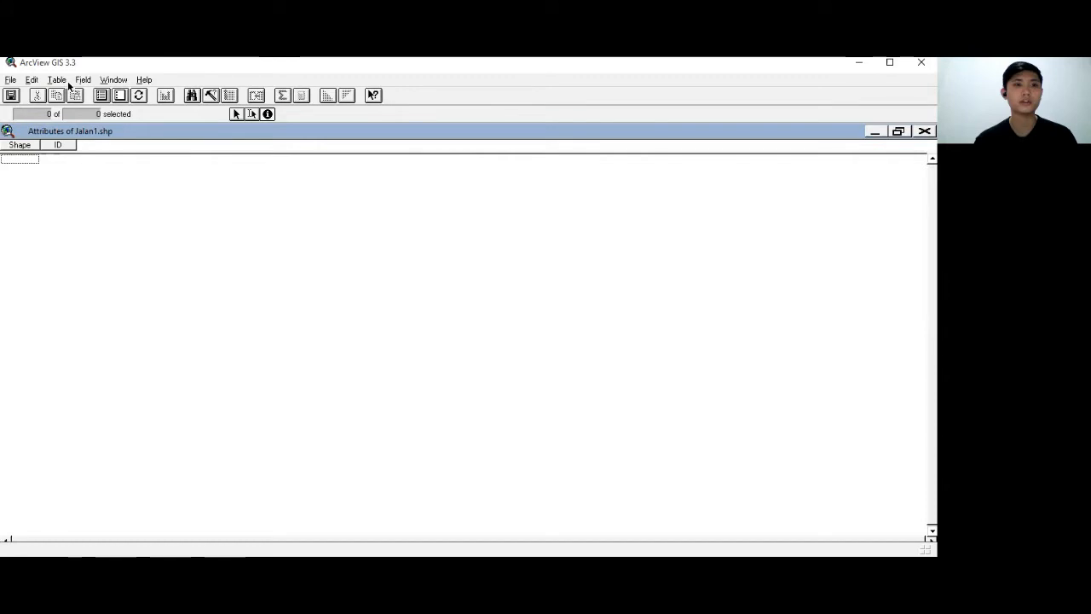
- Add a String field named Jalan with a width of 45 to the Jalan1.shp attribute table
left_click(33, 80)
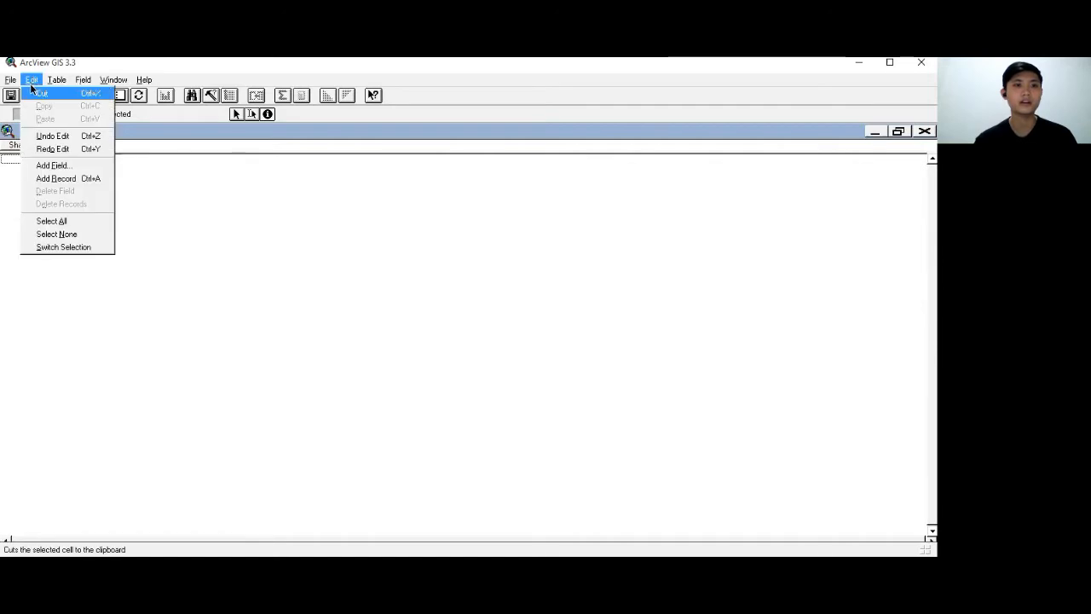
left_click(51, 165)
left_click_drag(109, 136, 22, 139)
type("Jala")
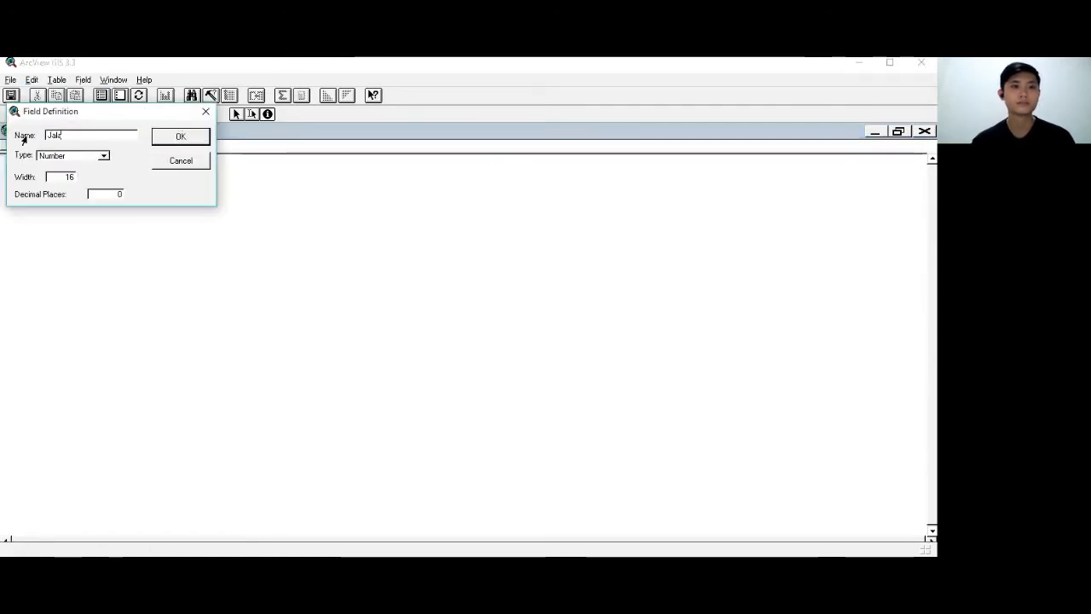
type("n")
left_click(104, 155)
left_click(82, 183)
double_click(68, 176)
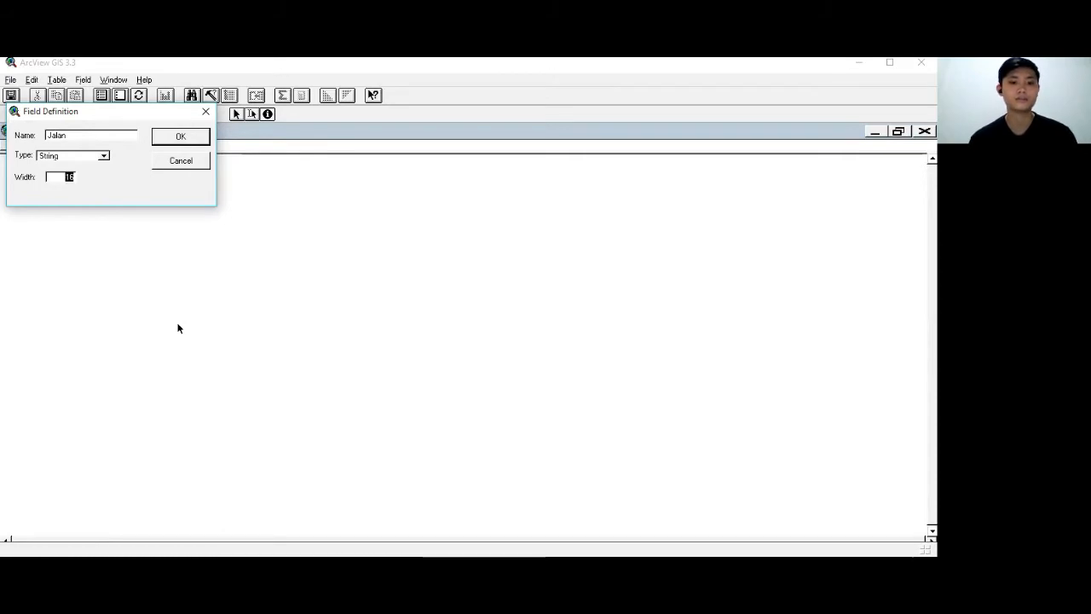
type("45")
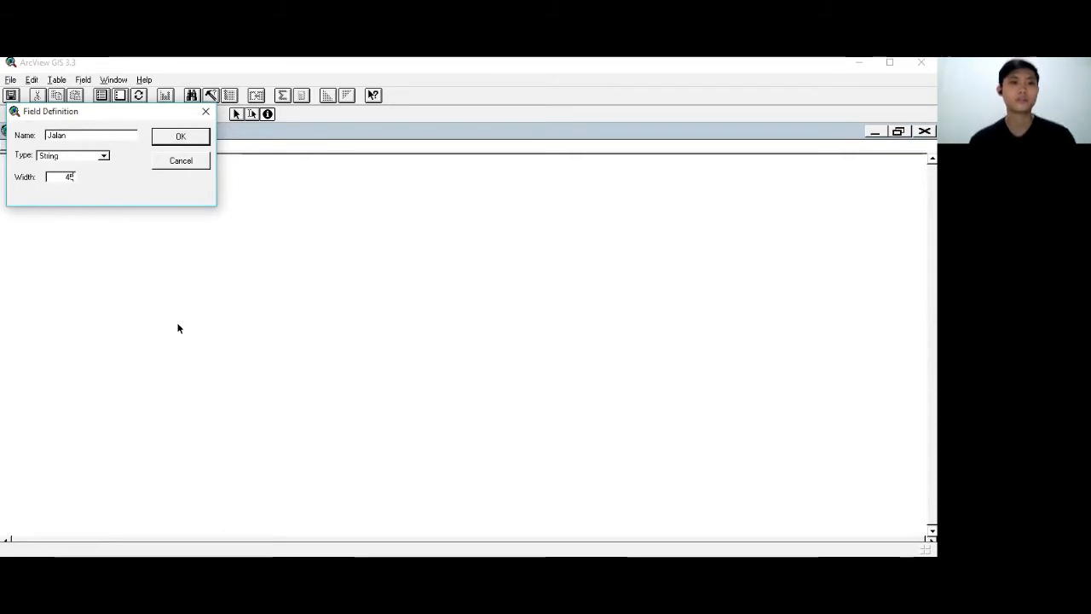
left_click(190, 139)
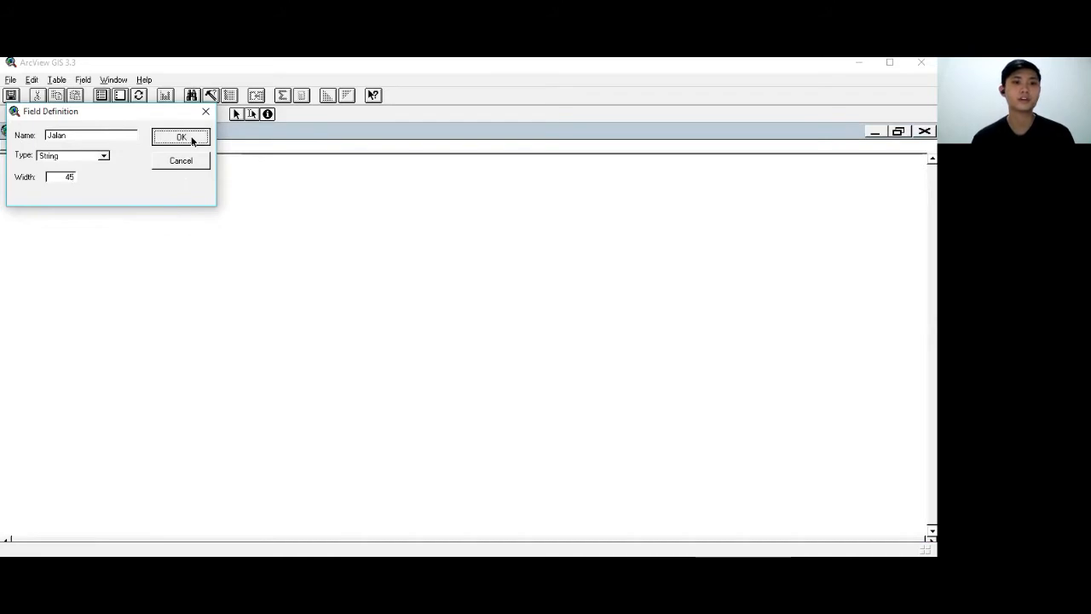
- Stop editing the Jalan1.shp attribute table, save the edits and return to the map view
left_click(57, 79)
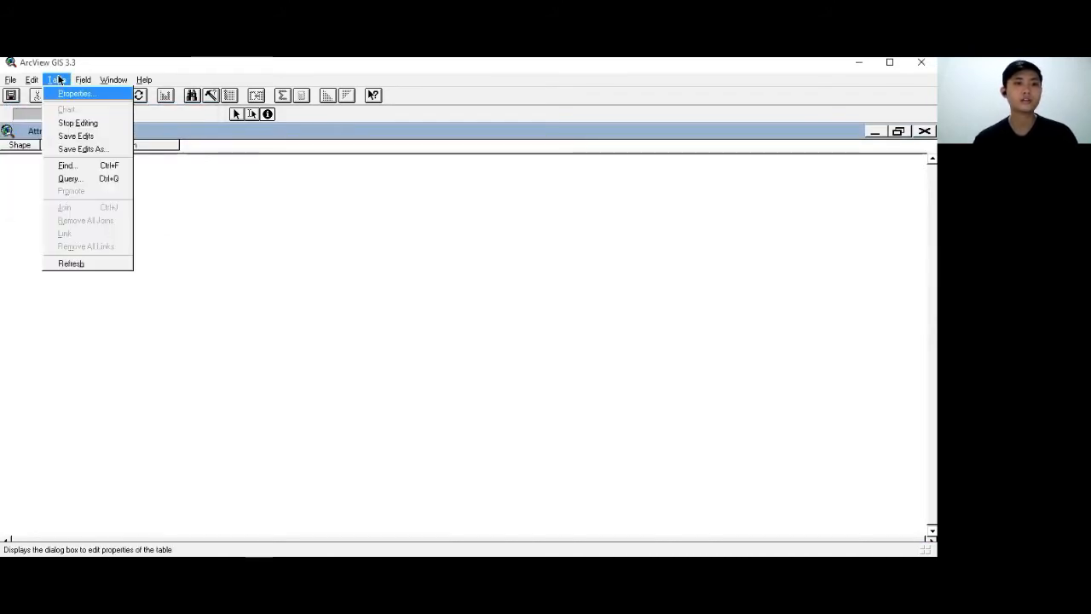
left_click(72, 126)
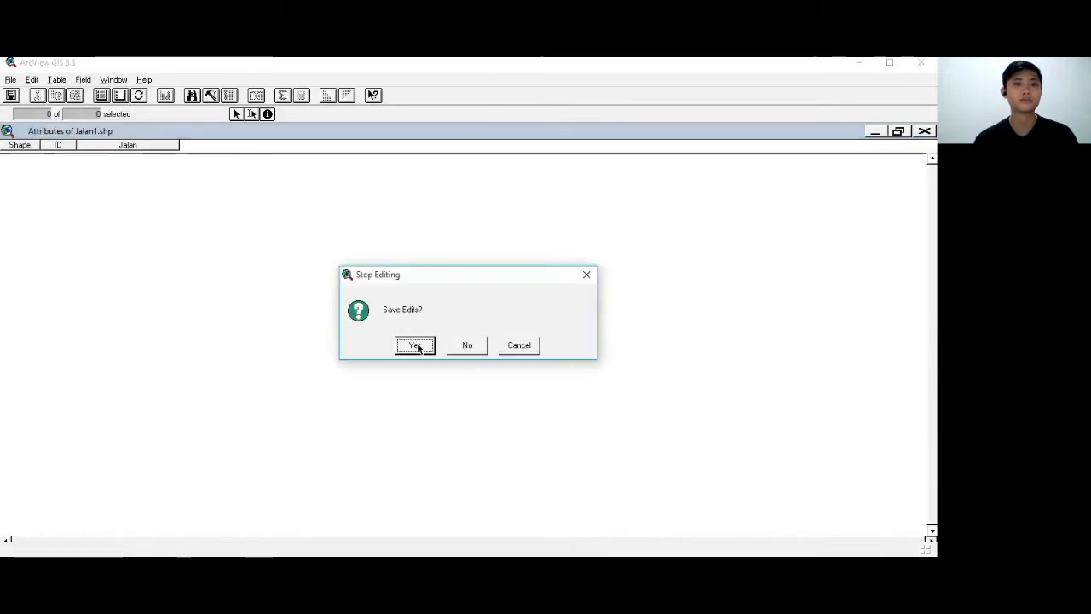
left_click(415, 345)
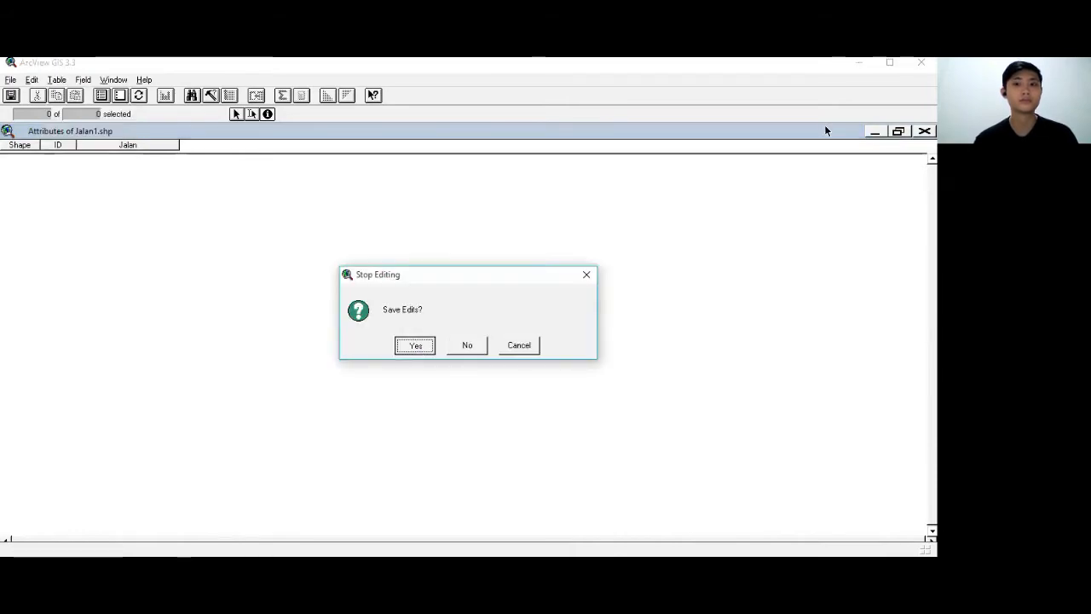
left_click(873, 133)
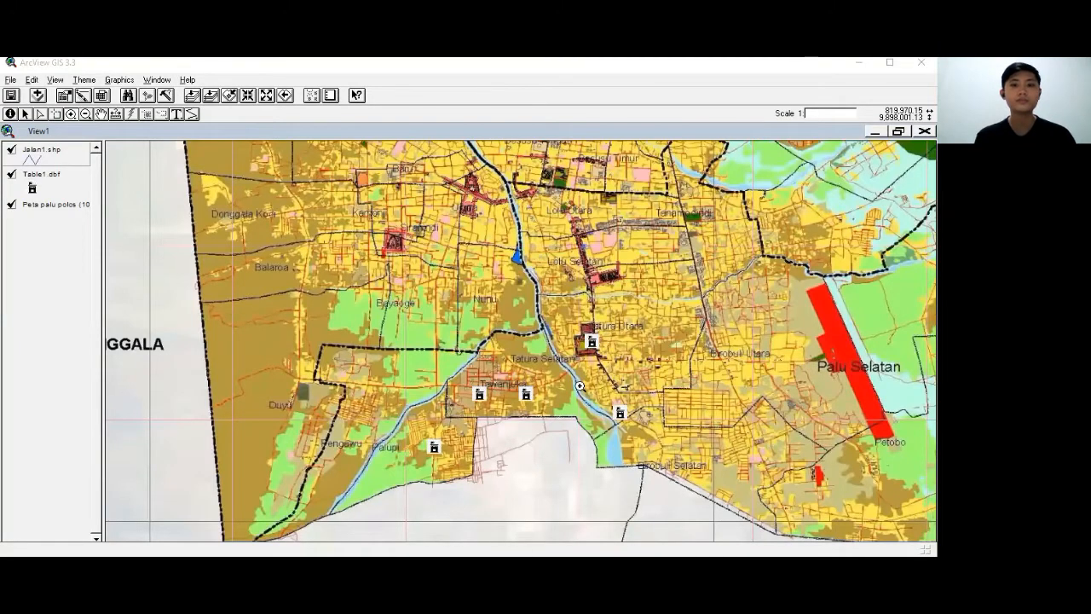
left_click(101, 95)
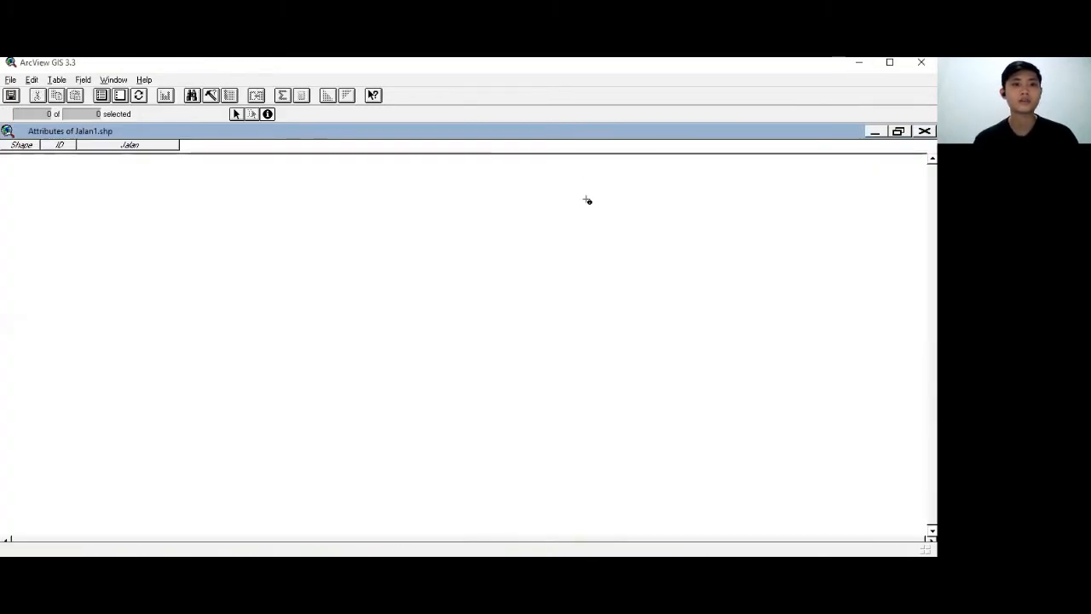
left_click(874, 130)
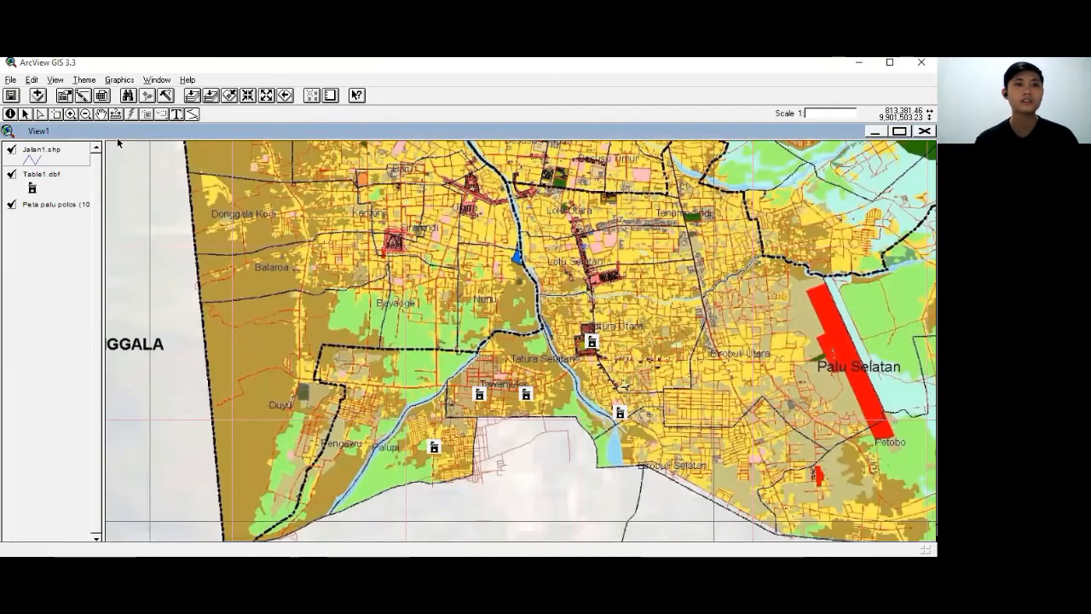
- Start editing the Jalan1.shp theme and trace the main east–west road through Tawanjuka and below Tatura Utara as one polyline
left_click(84, 79)
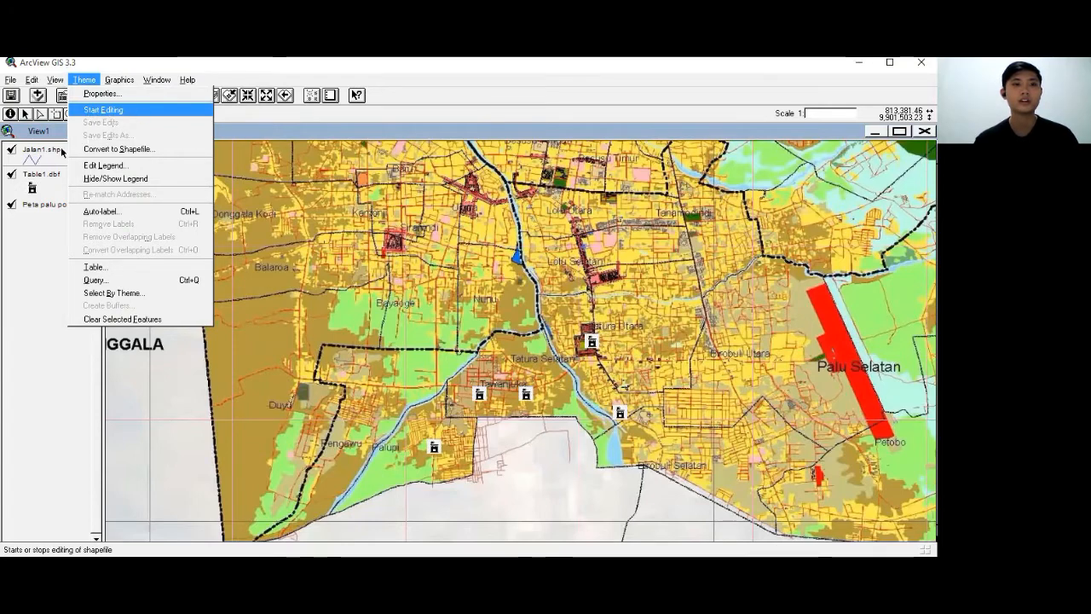
key("Return")
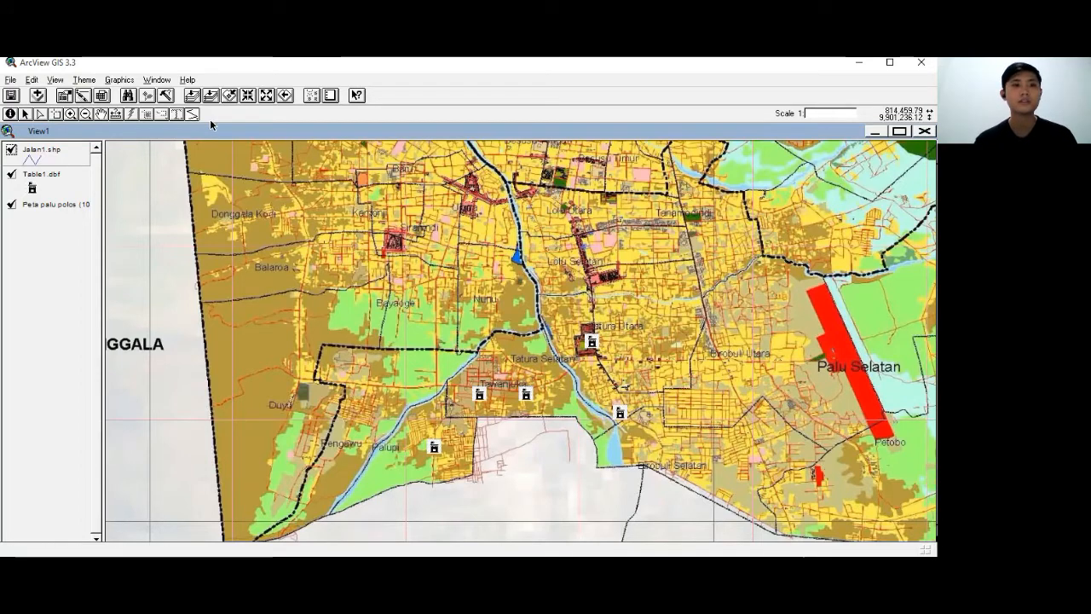
left_click(71, 114)
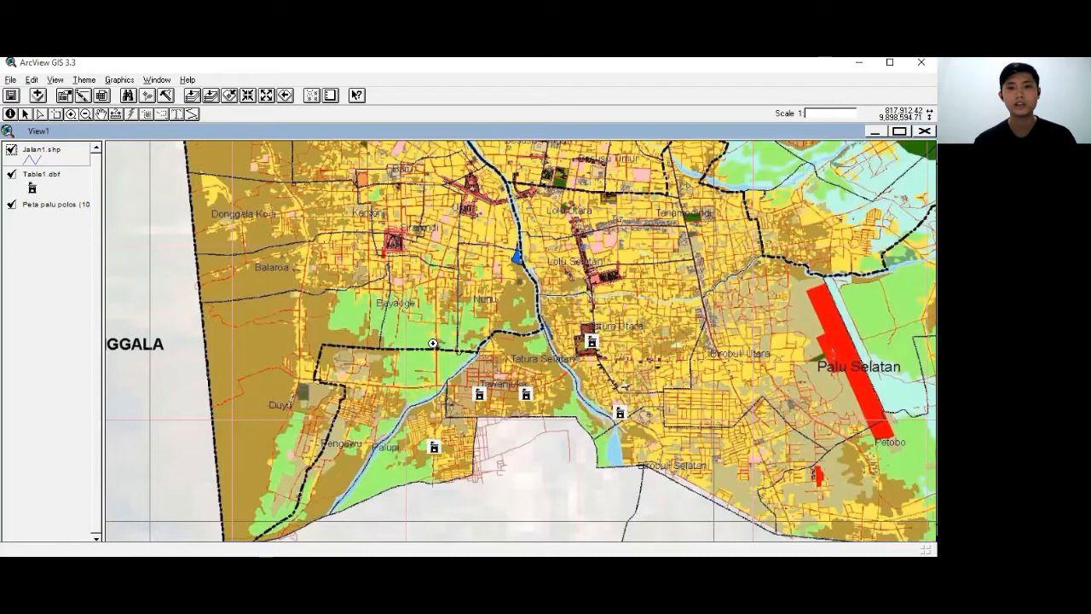
left_click_drag(431, 305, 658, 446)
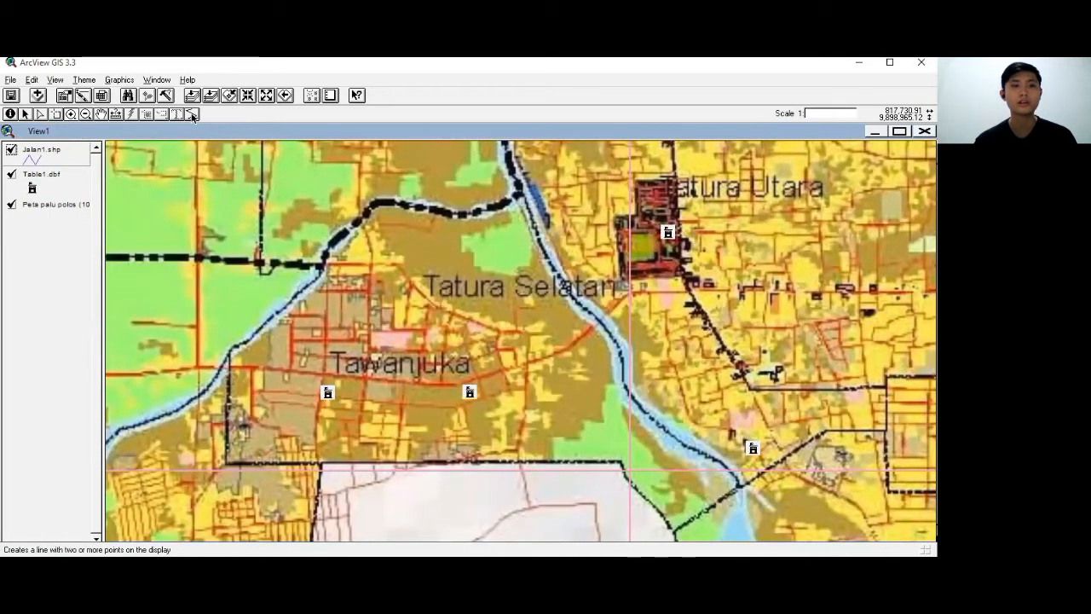
left_click(191, 114)
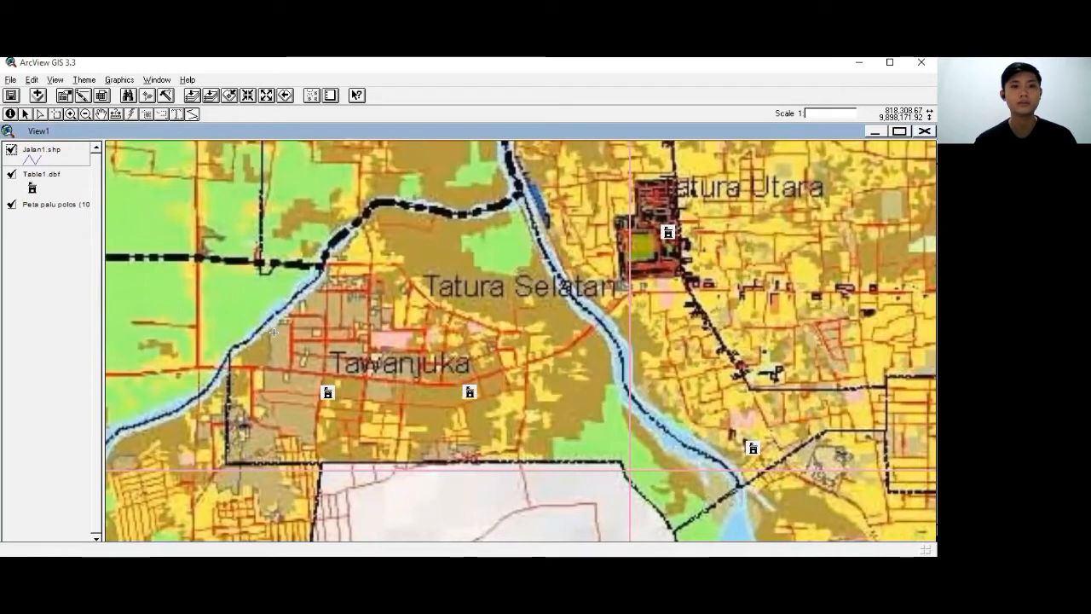
left_click(197, 366)
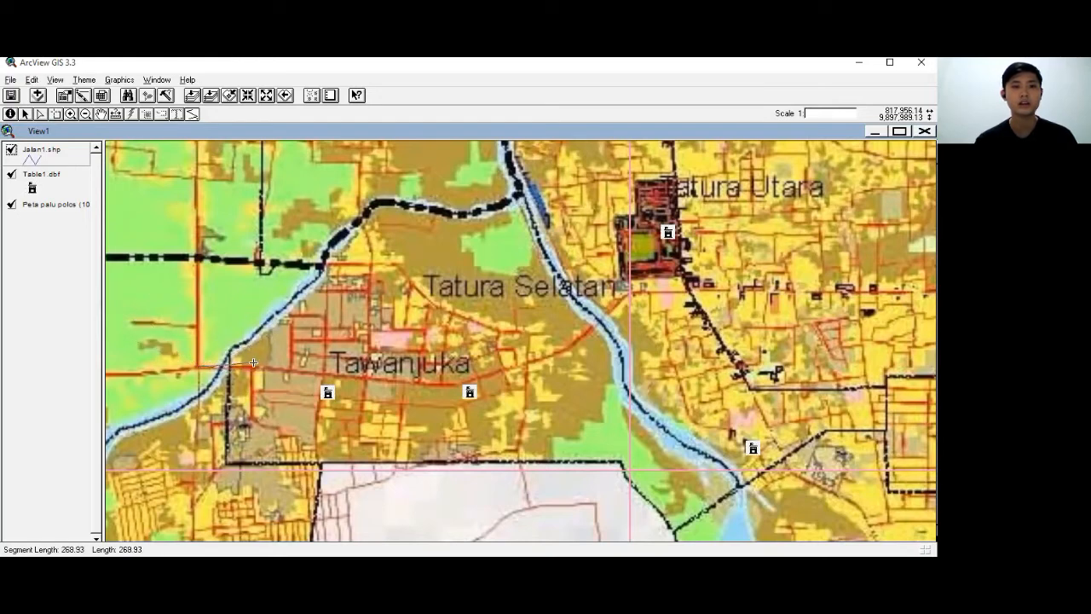
left_click(305, 372)
left_click(361, 375)
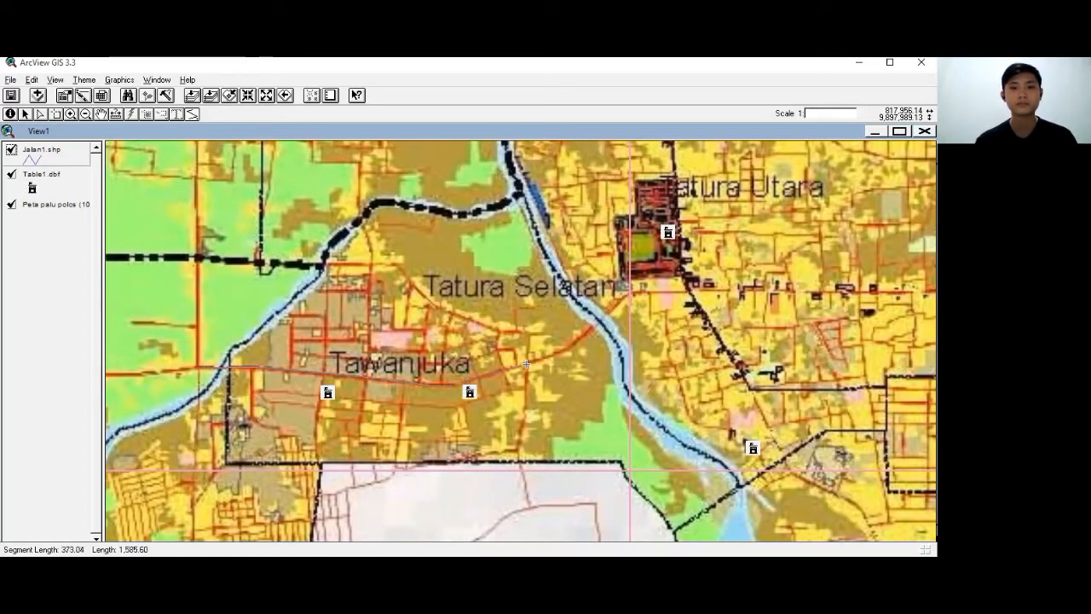
left_click(564, 350)
left_click(629, 293)
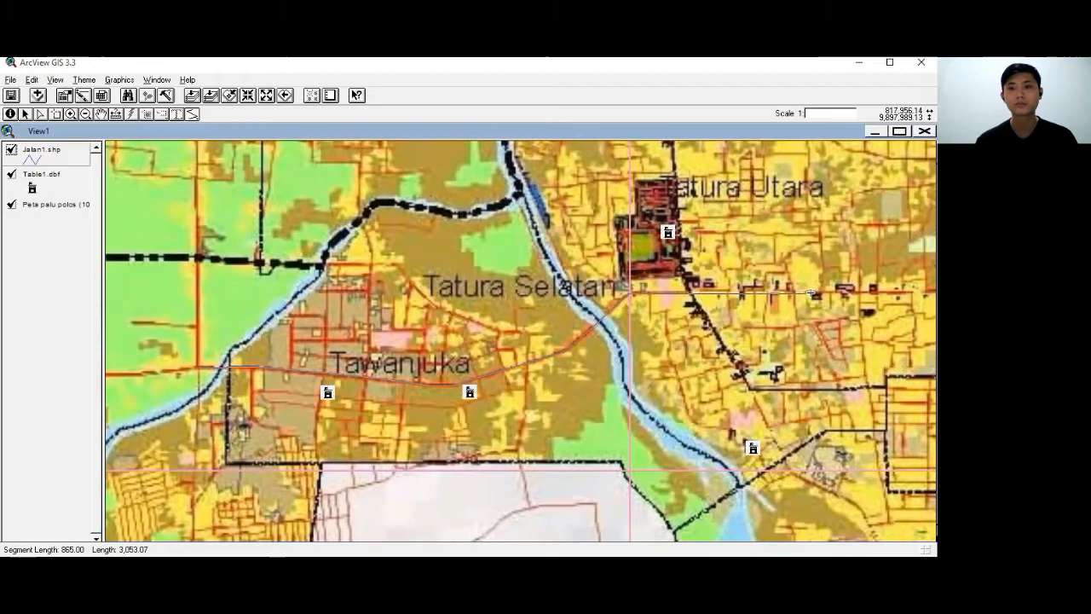
left_click(912, 292)
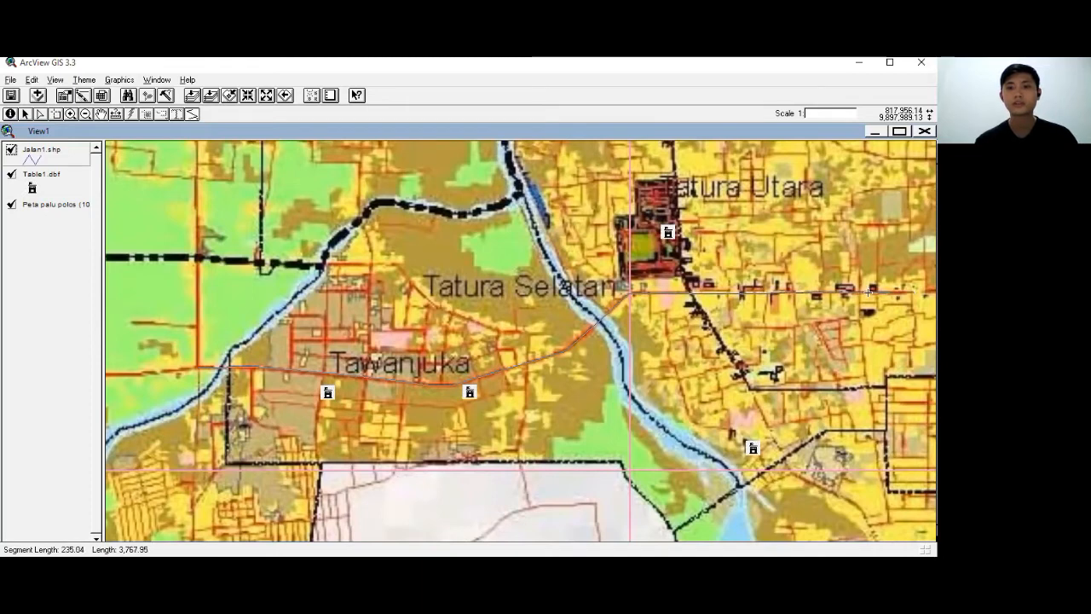
double_click(912, 291)
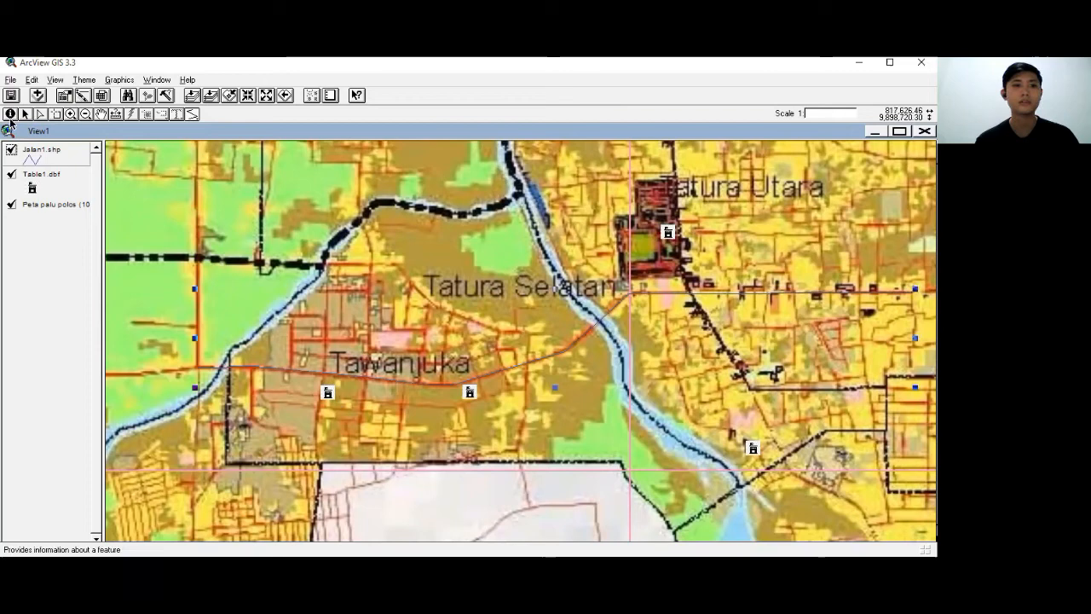
- Set the Jalan1.shp line symbol size to 3, apply it and close the legend editor and symbol palette
left_click(101, 94)
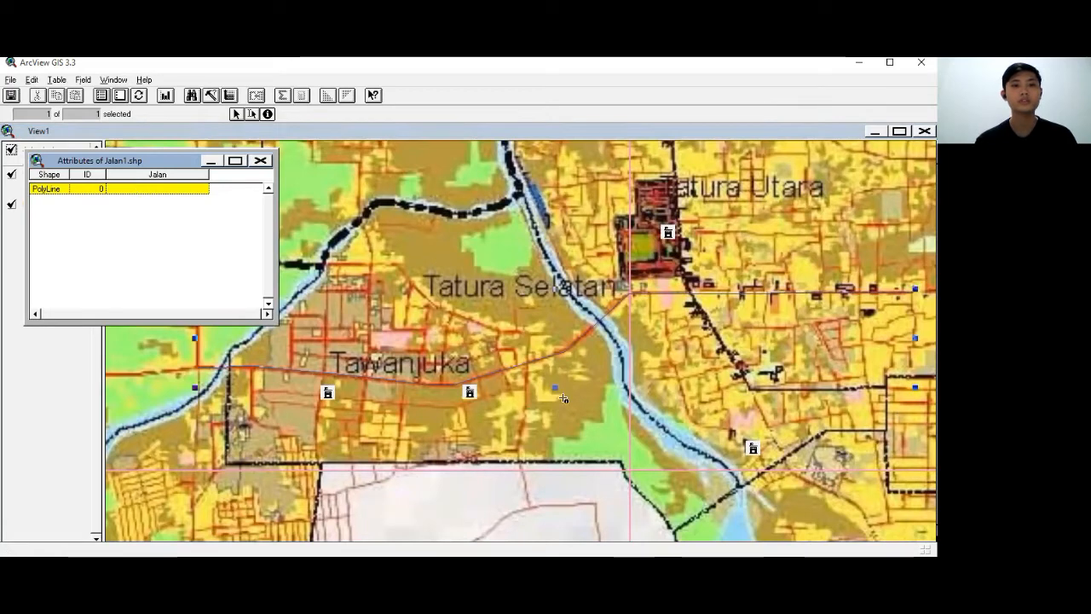
left_click(256, 161)
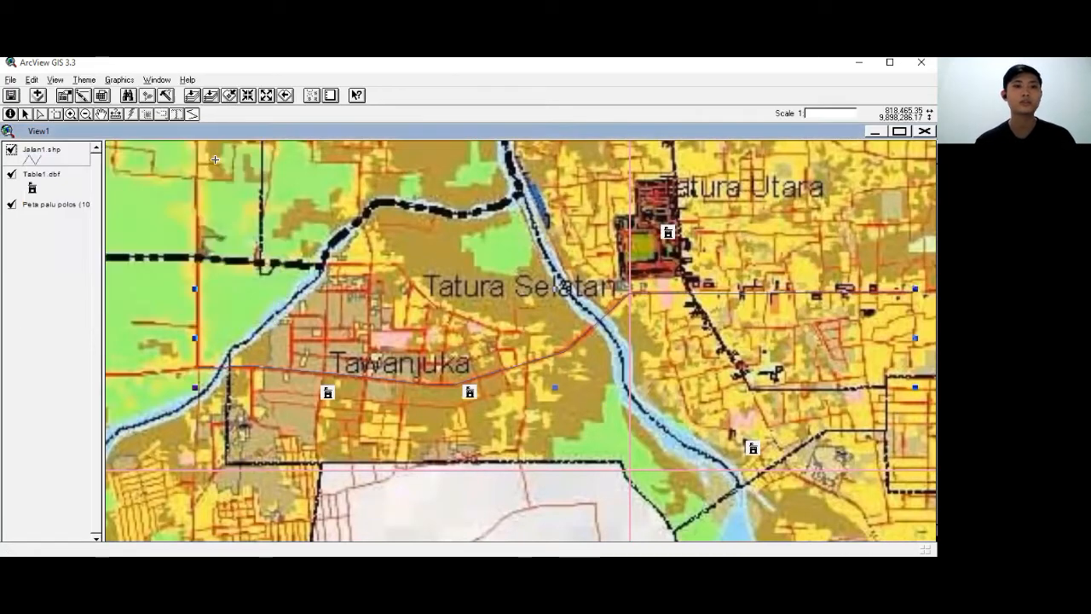
double_click(33, 153)
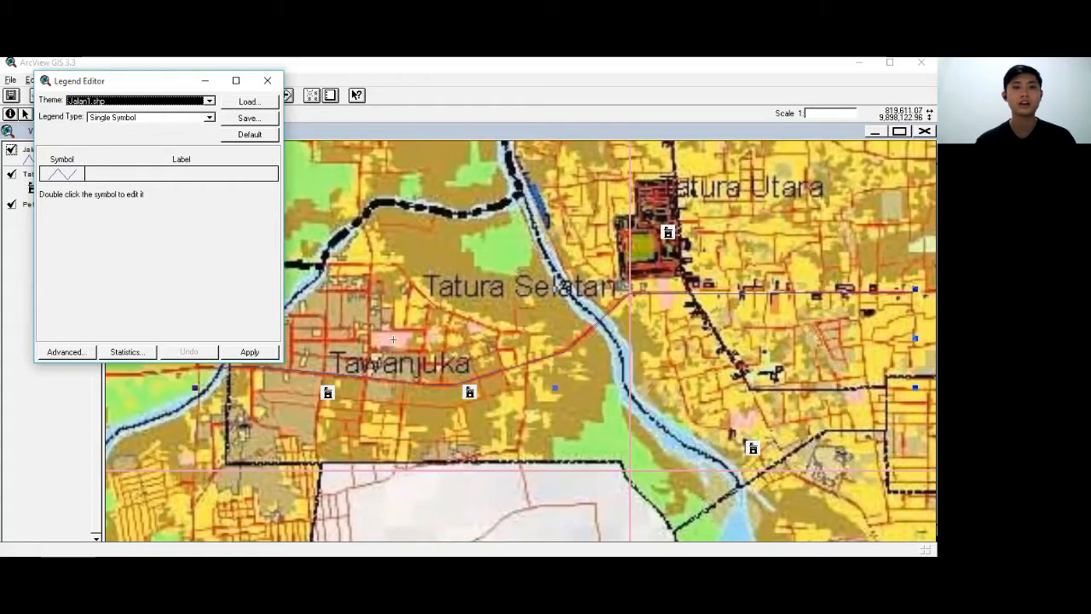
double_click(70, 173)
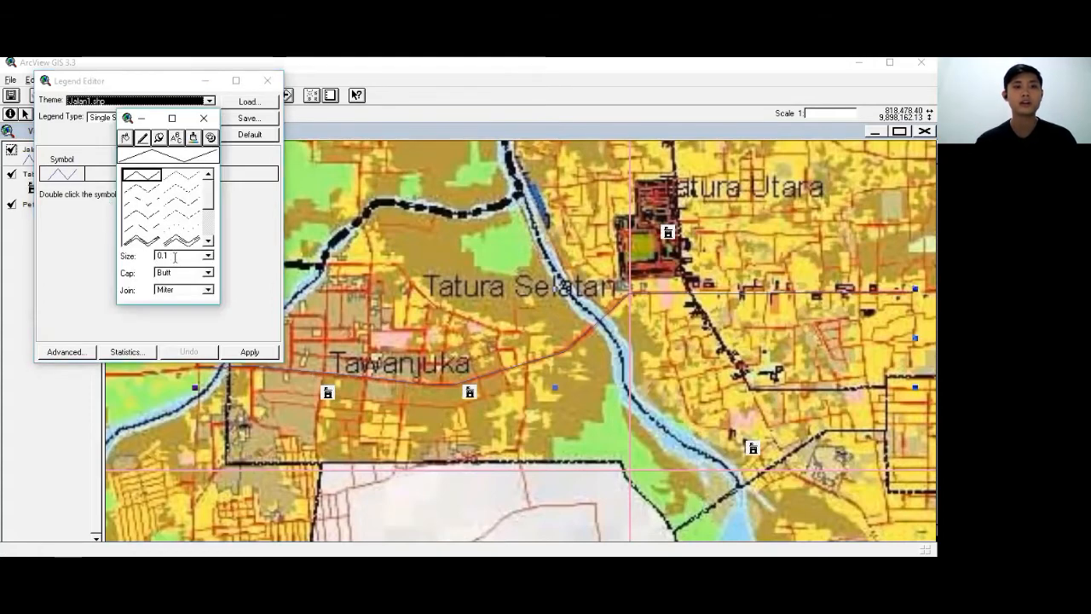
left_click(208, 257)
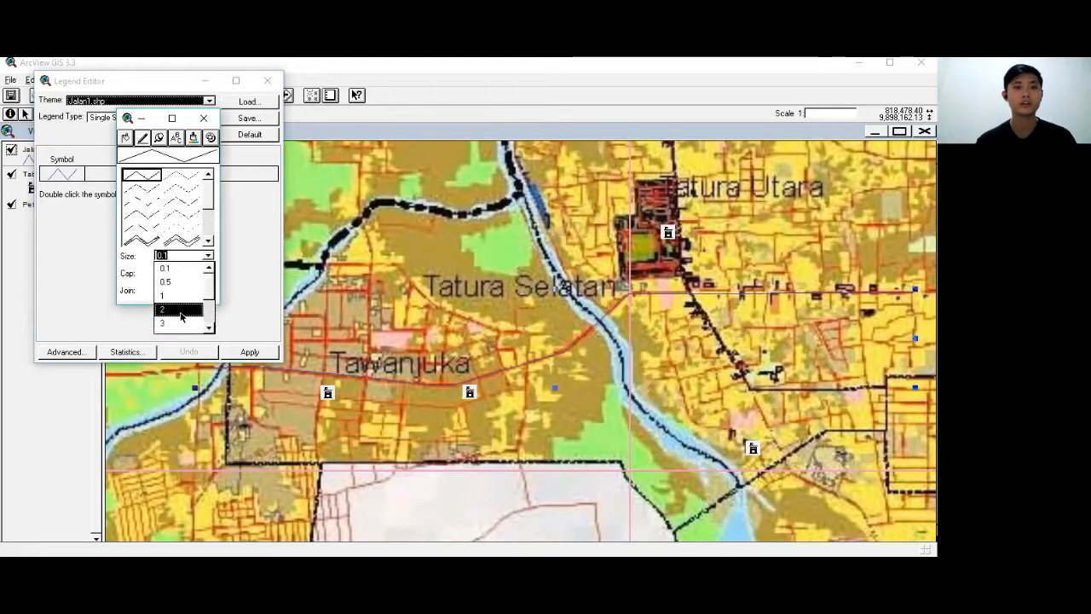
left_click(179, 325)
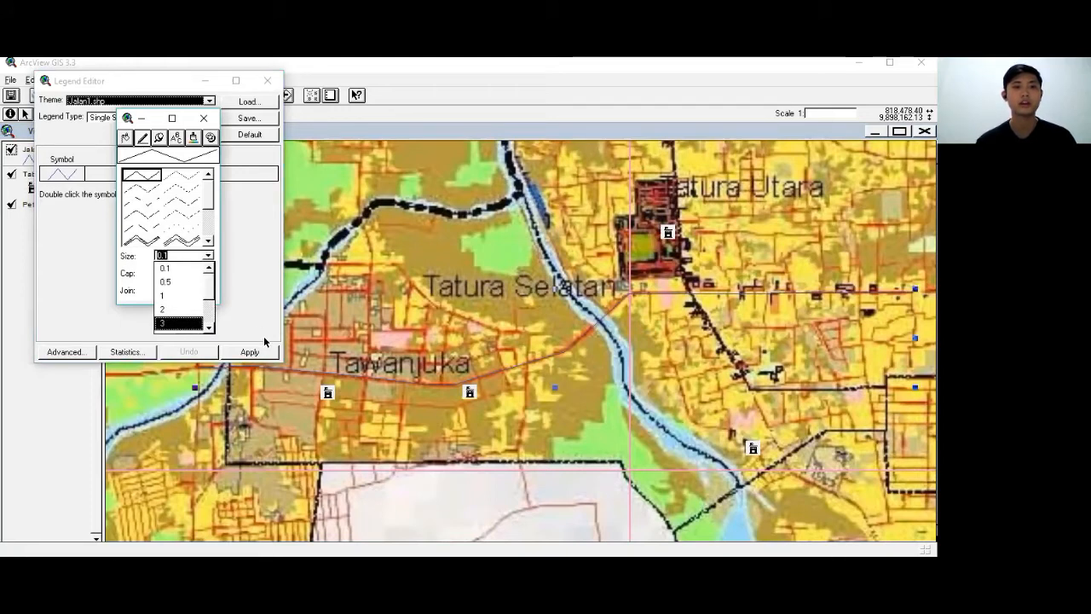
left_click(250, 351)
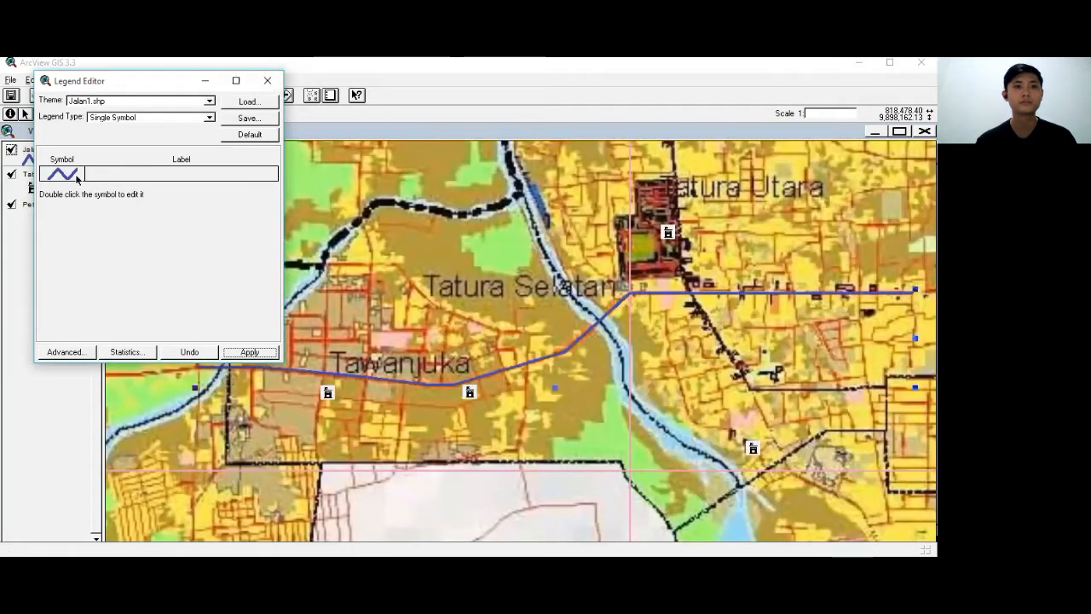
left_click(266, 80)
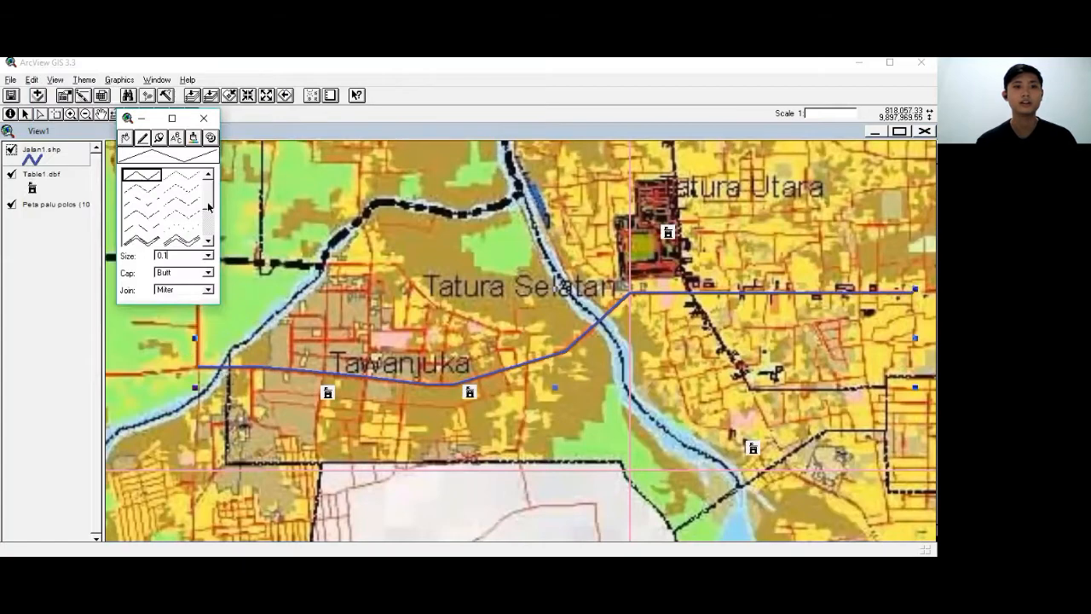
left_click(208, 121)
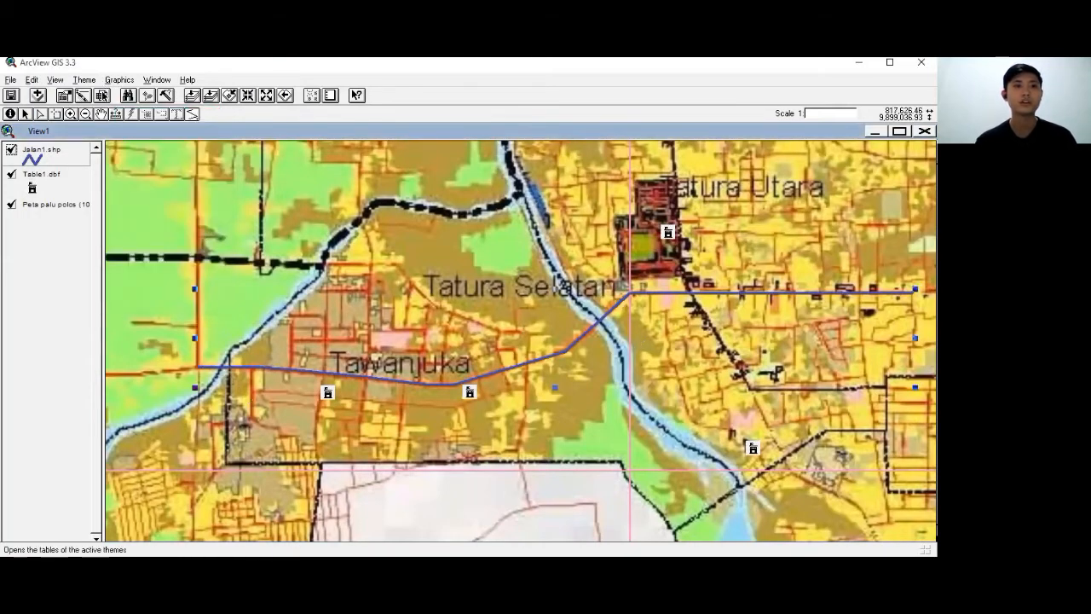
- Open the Jalan1.shp attribute table and enter Jl. I Gusti Ngurah Rai in the Jalan field of the polyline record
left_click(102, 96)
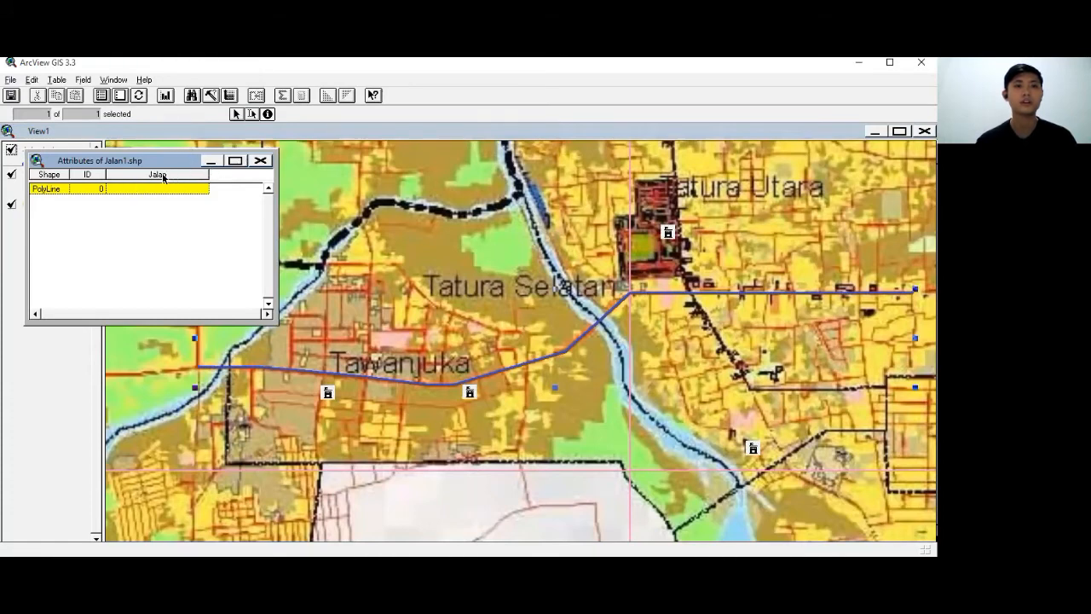
left_click(236, 161)
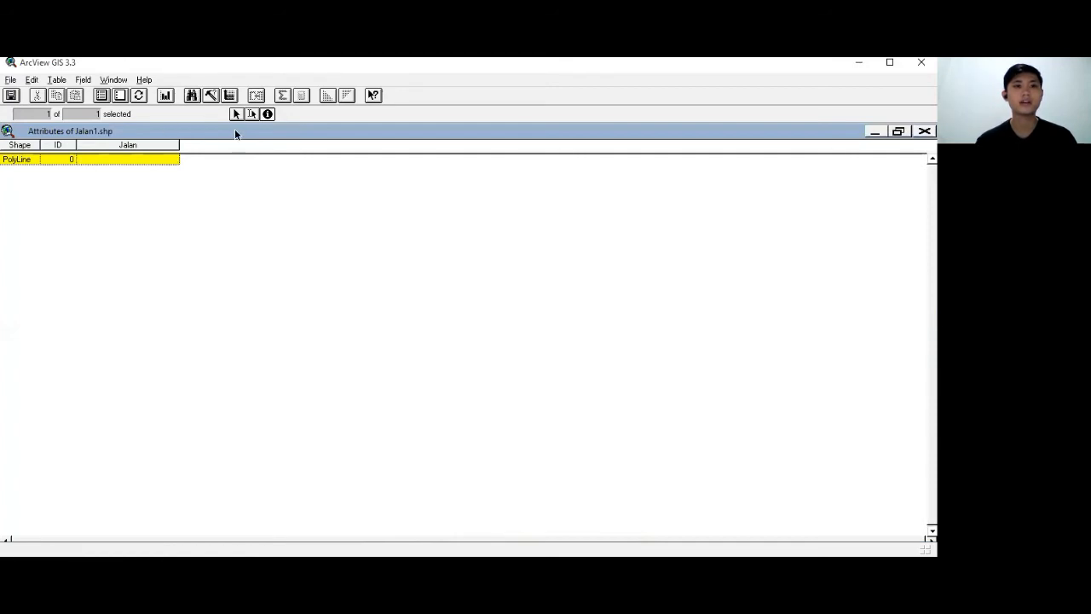
left_click(251, 114)
left_click(124, 162)
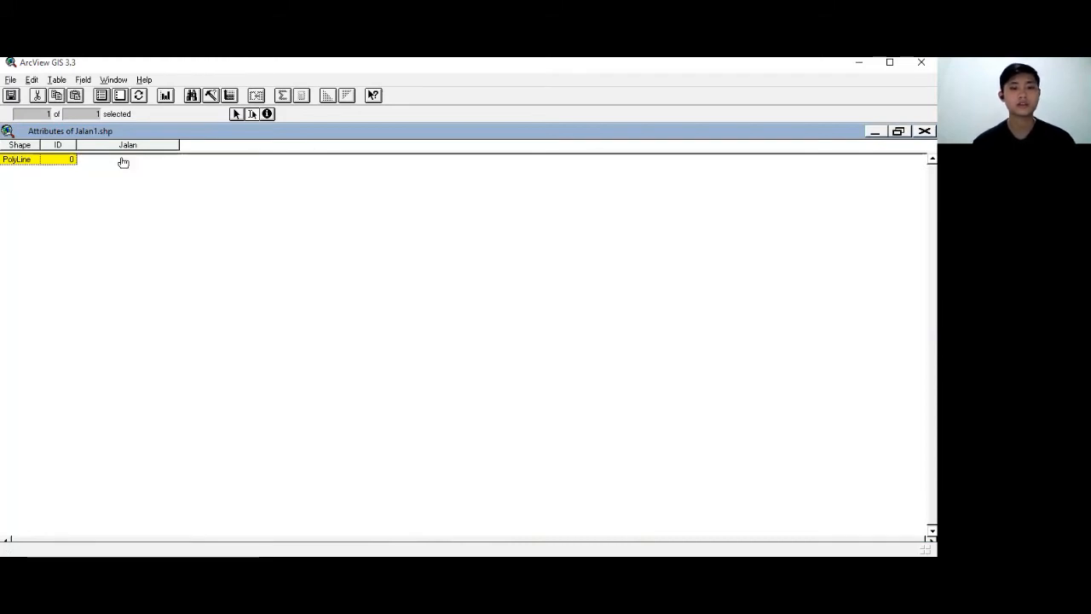
type("Jl")
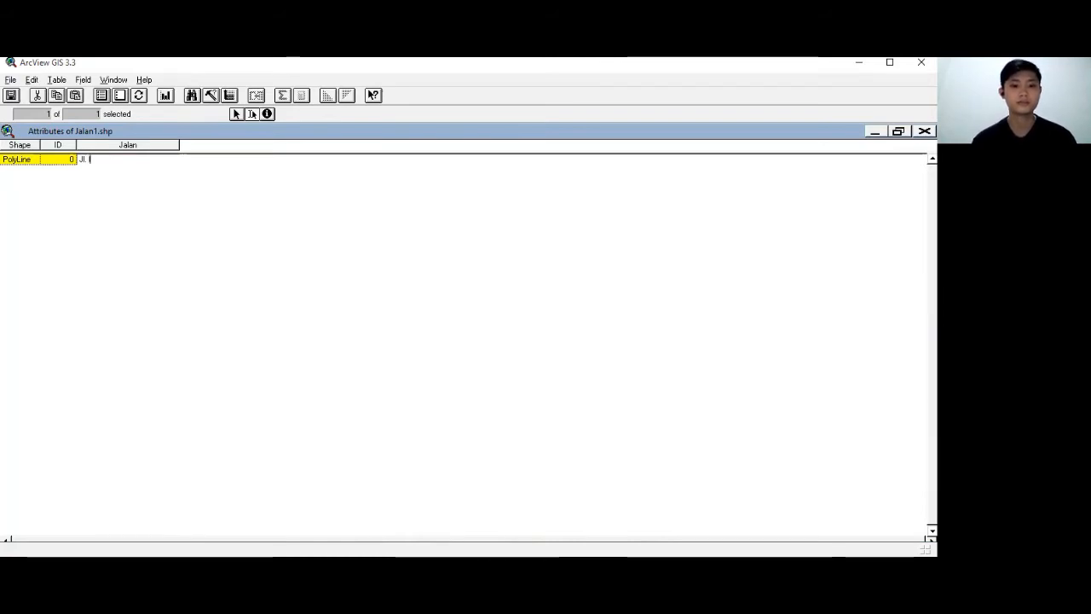
type(". I Gust")
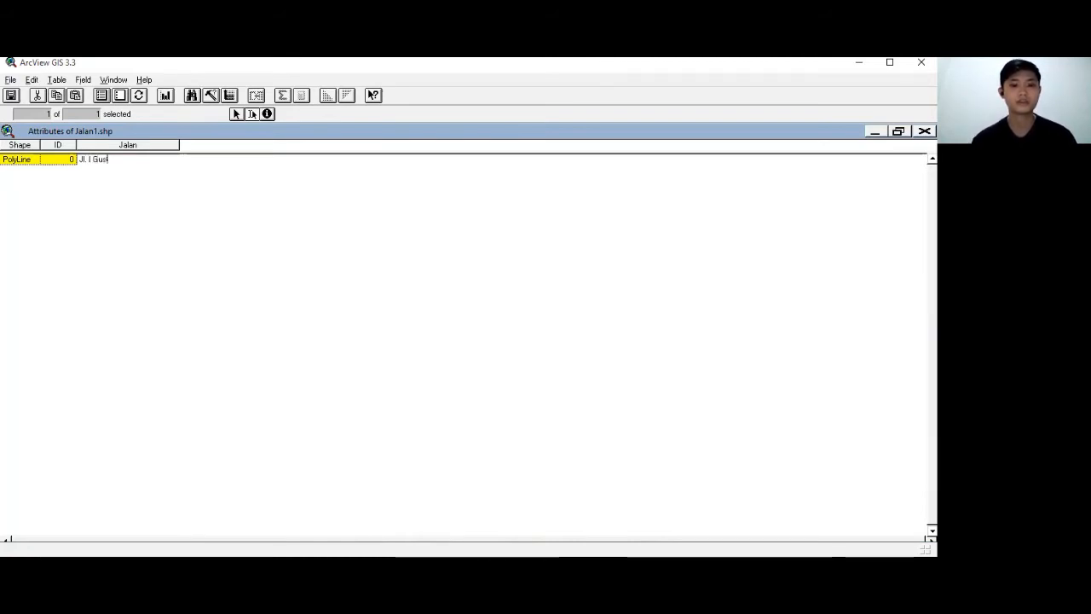
type("i N")
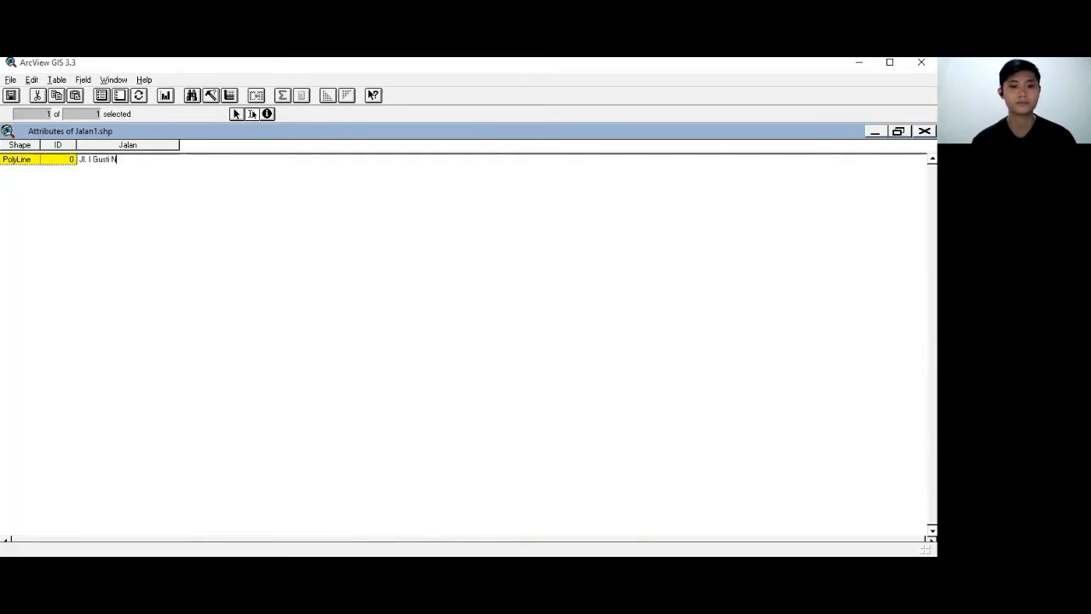
type("gurah")
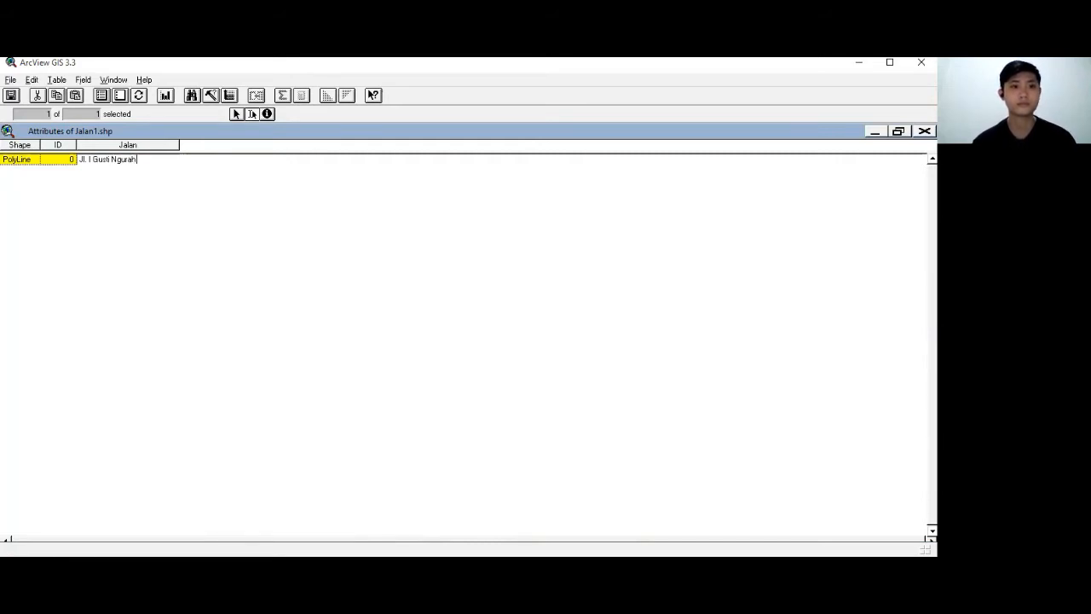
type(" Ra")
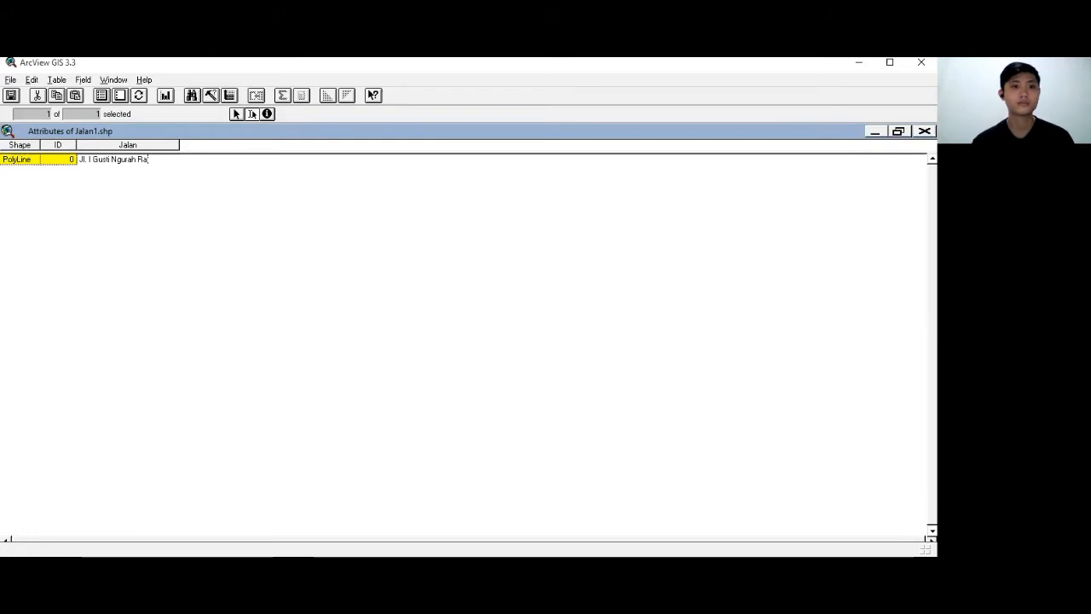
left_click(236, 114)
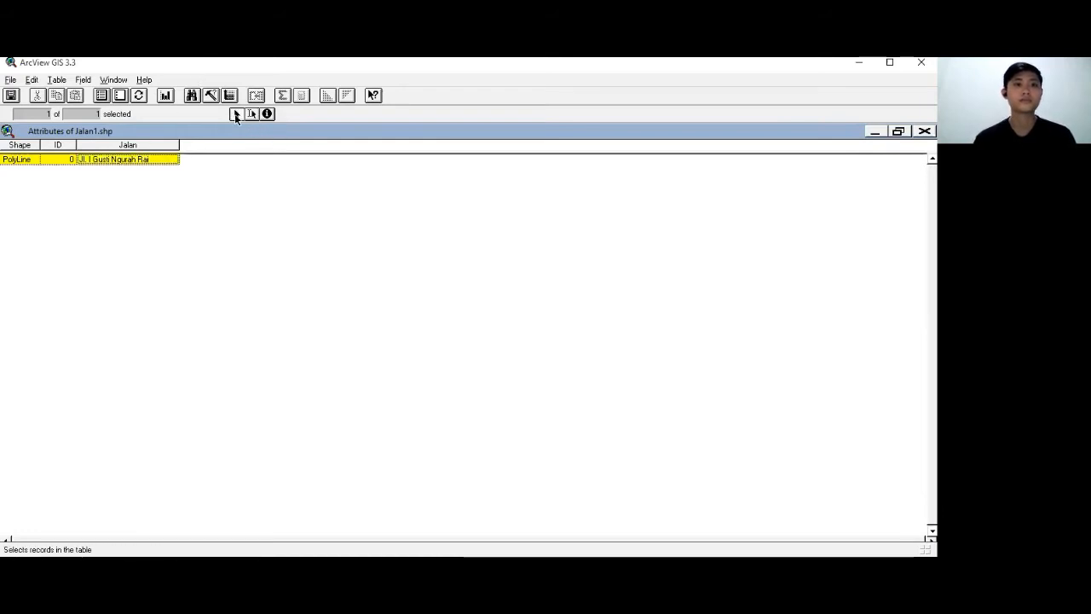
- Stop editing the Jalan1.shp attribute table, save the edits and close the table
left_click(72, 81)
mouse_move(62, 80)
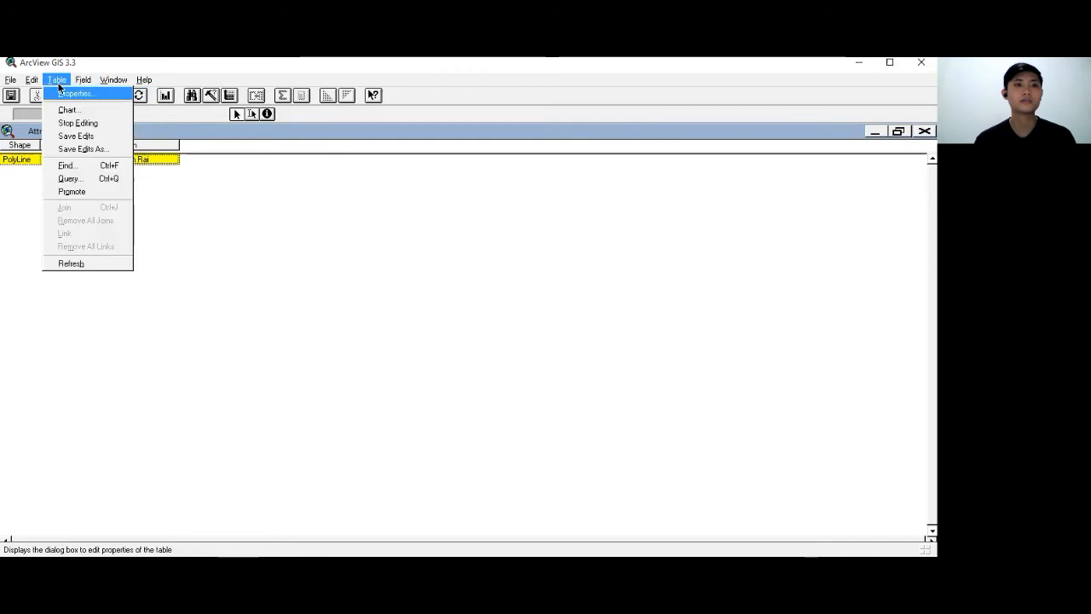
left_click(94, 124)
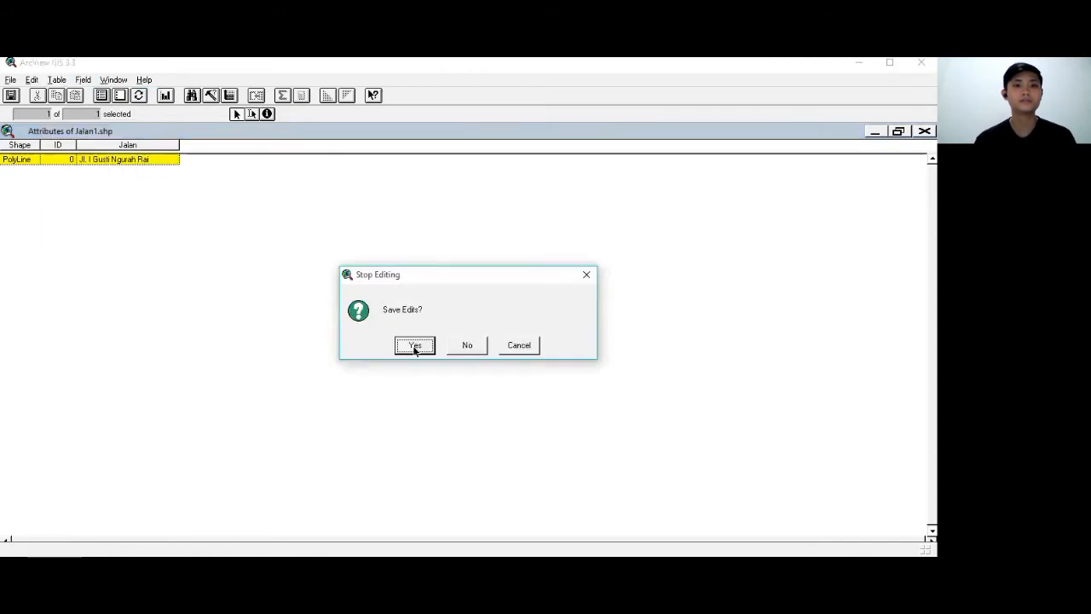
left_click(422, 344)
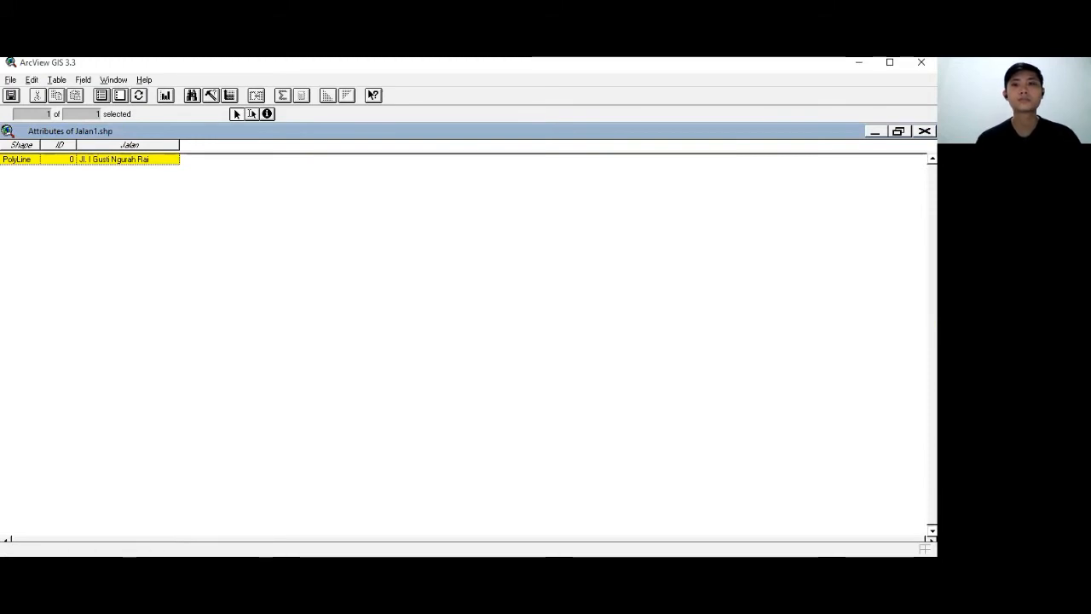
left_click(923, 130)
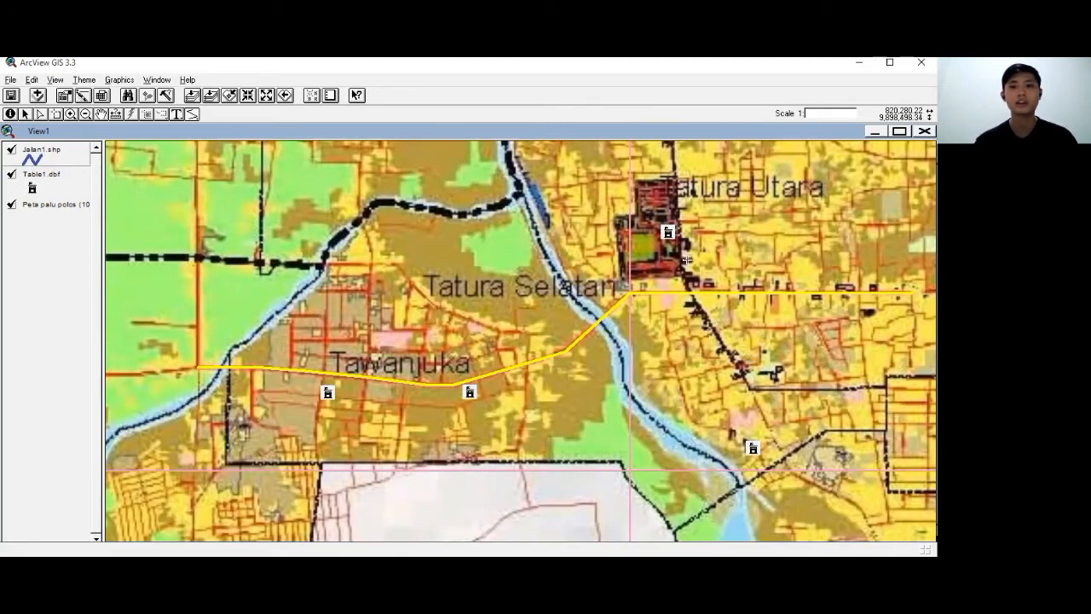
key("alt+Tab")
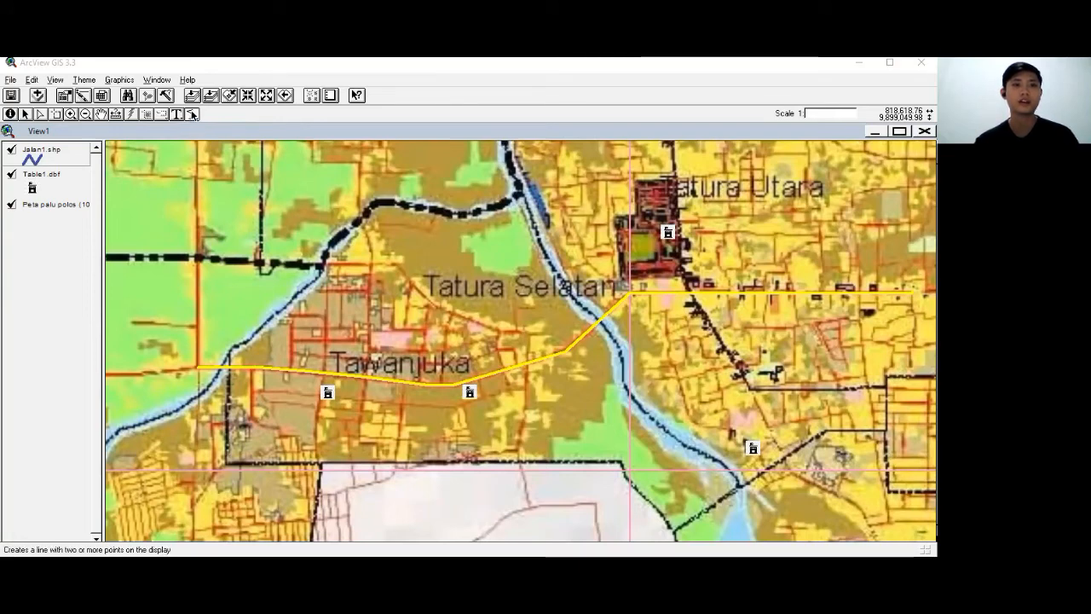
left_click_drag(192, 114, 397, 97)
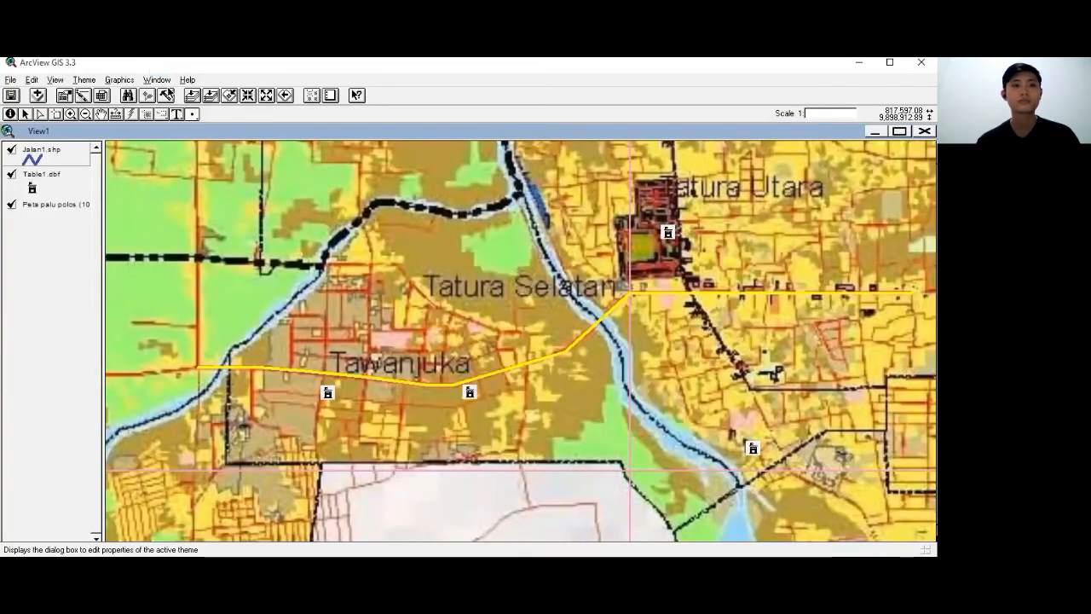
left_click(84, 80)
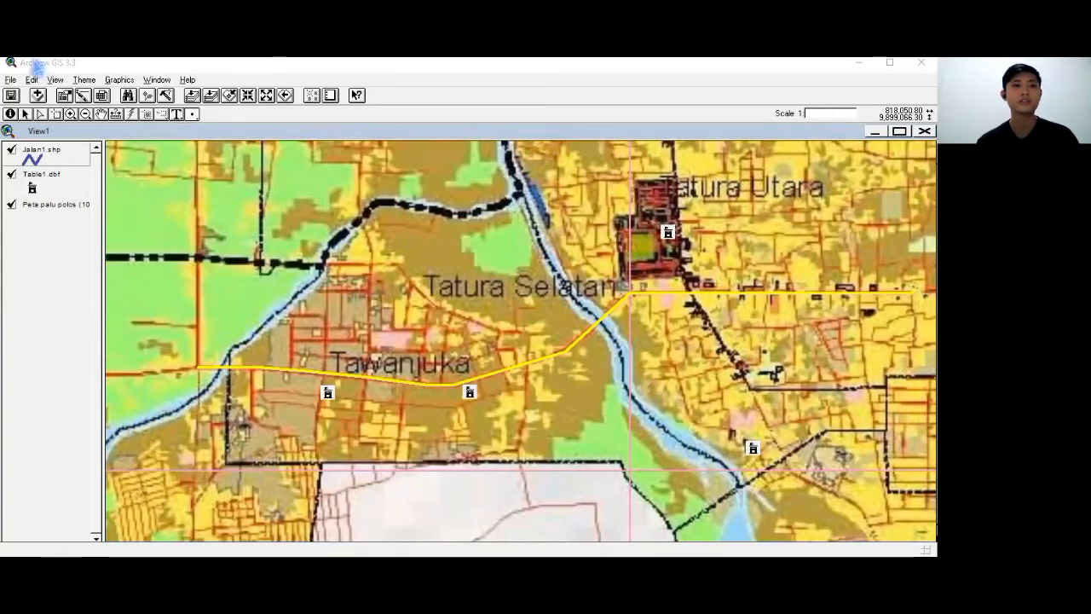
- Start editing Jalan1.shp and trace the road past Tatura Utara southward across the traced road with the line-splitting tool, about 1,435 units long
left_click(83, 79)
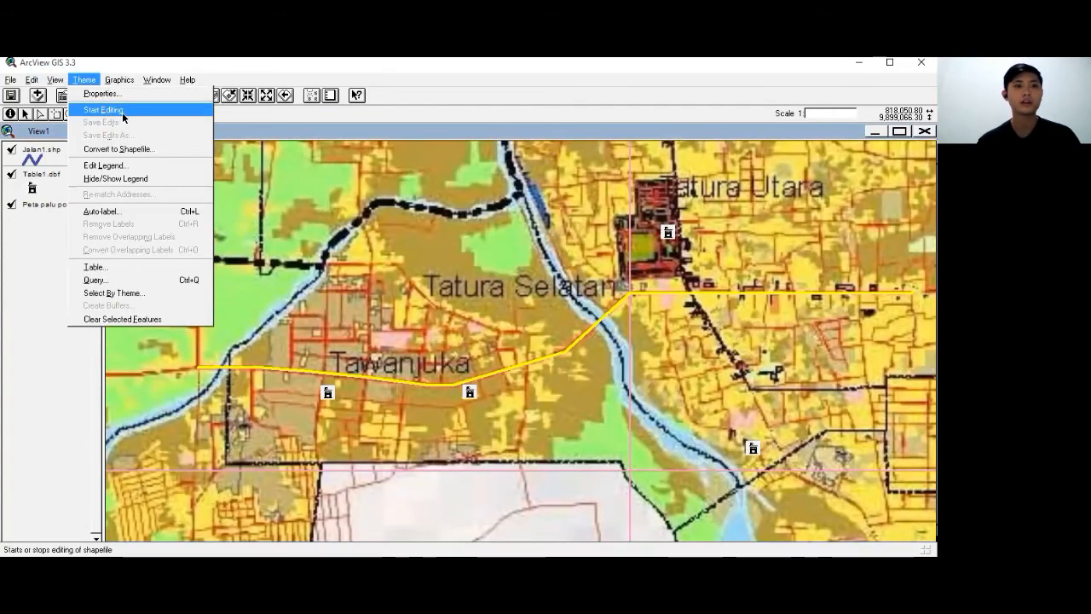
left_click(122, 111)
left_click_drag(196, 115, 193, 210)
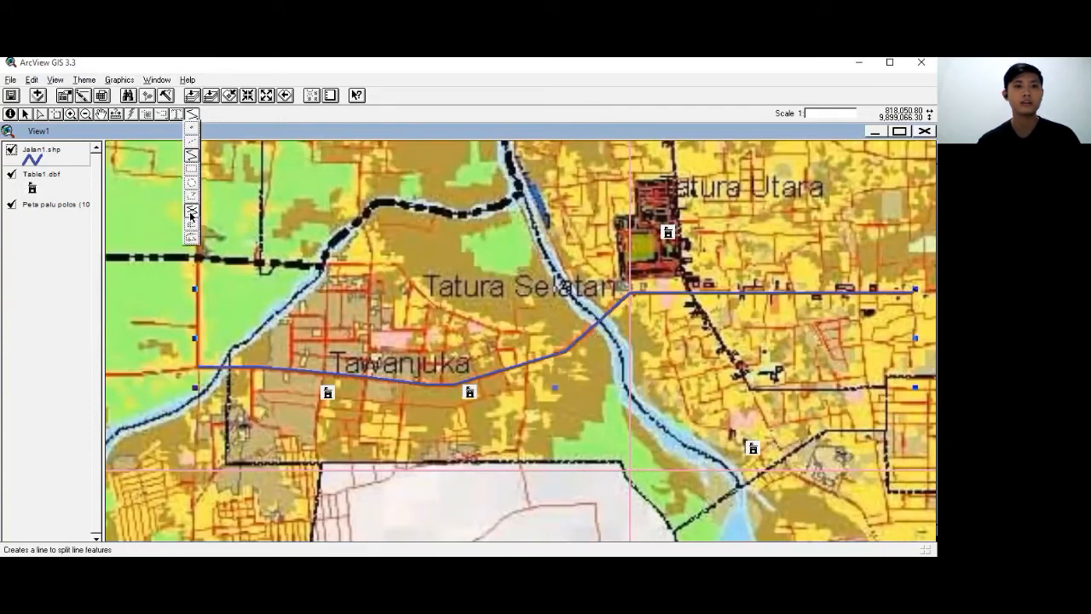
left_click_drag(192, 211, 192, 211)
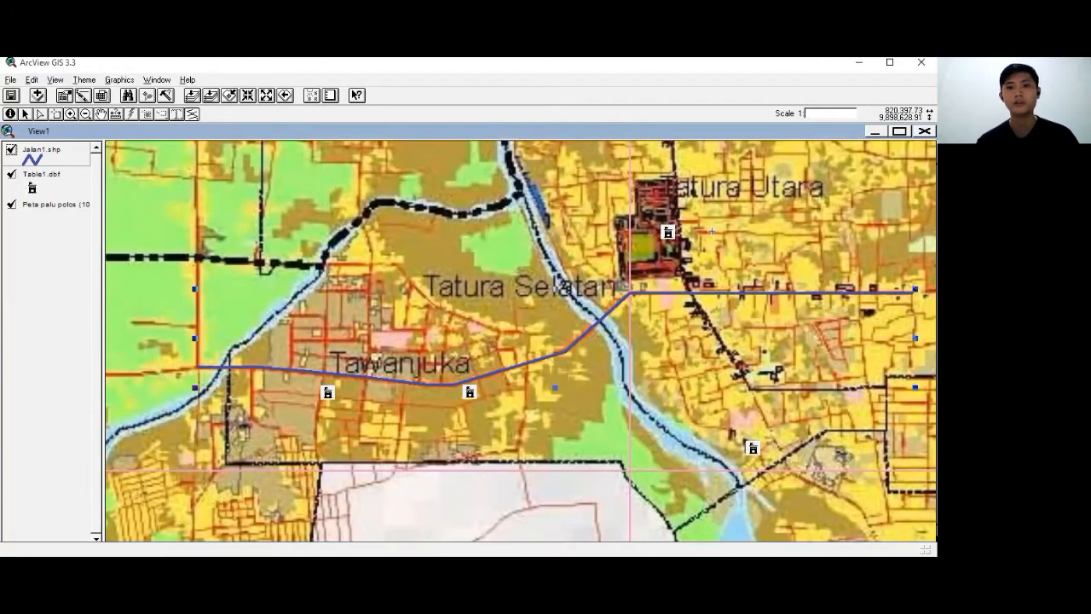
left_click(673, 148)
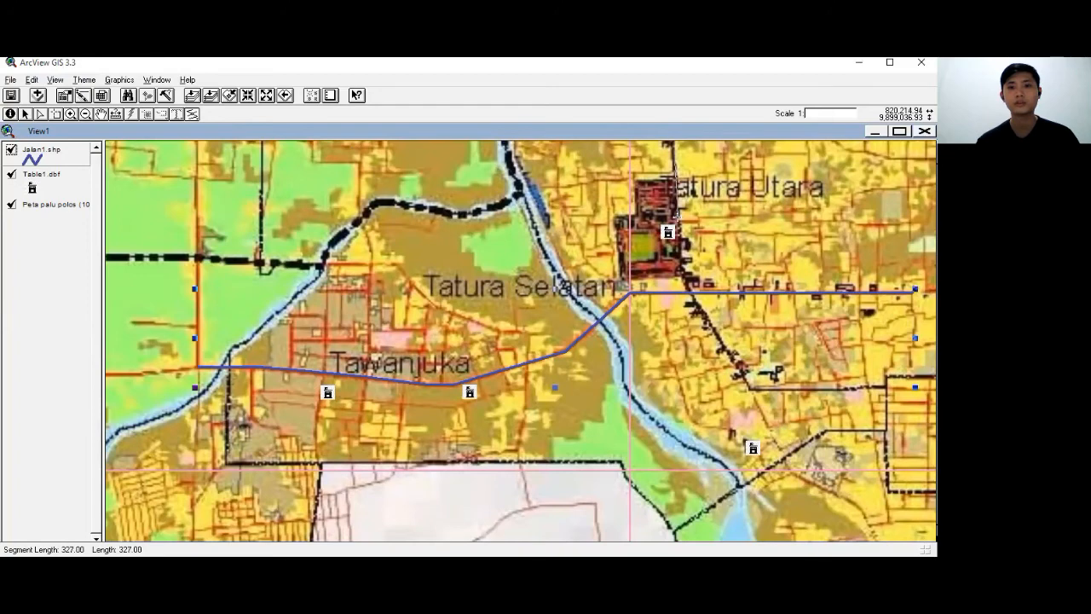
left_click(680, 233)
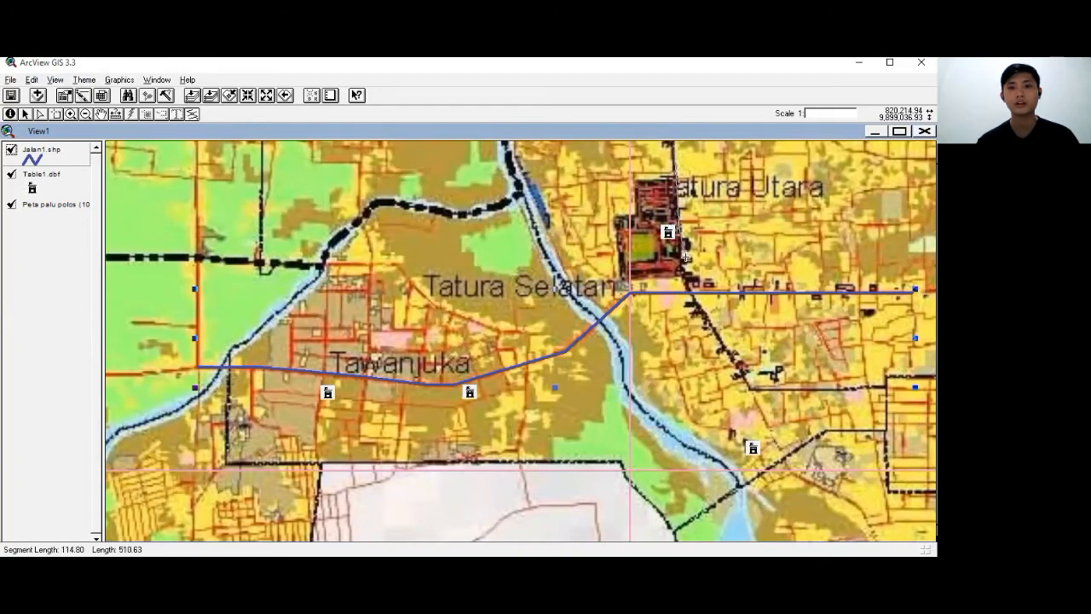
left_click(682, 276)
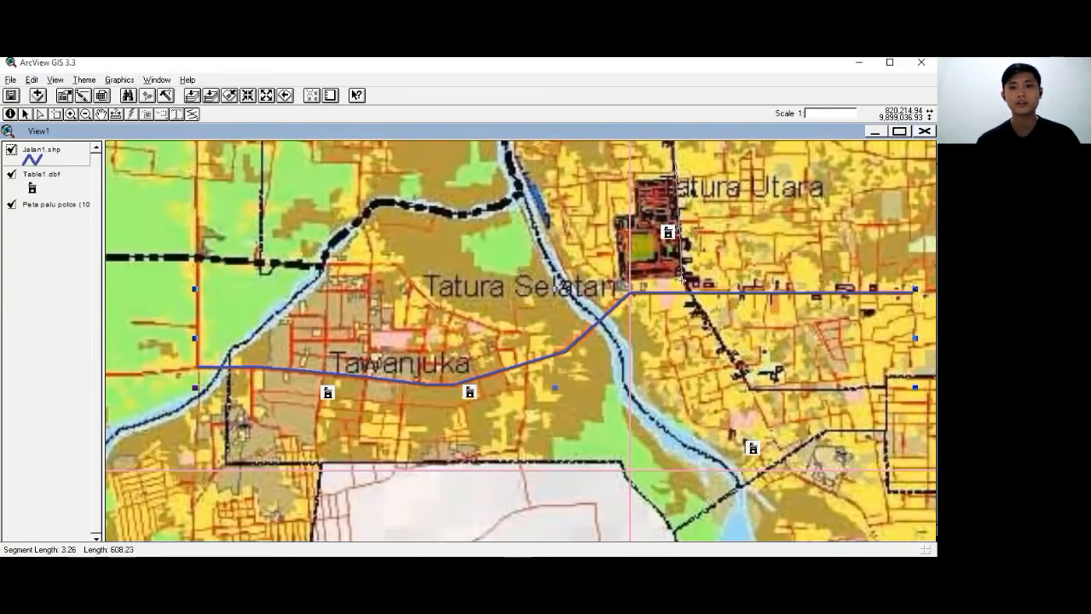
double_click(769, 424)
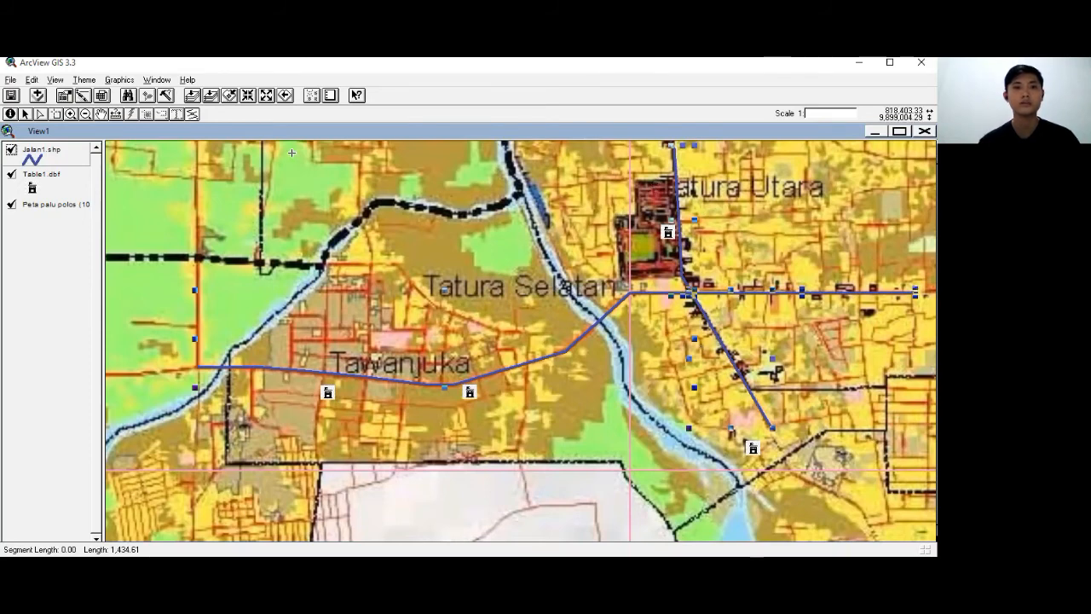
- Open the Jalan1.shp attribute table over the map and select its records one by one to match each with its road segment
left_click(101, 96)
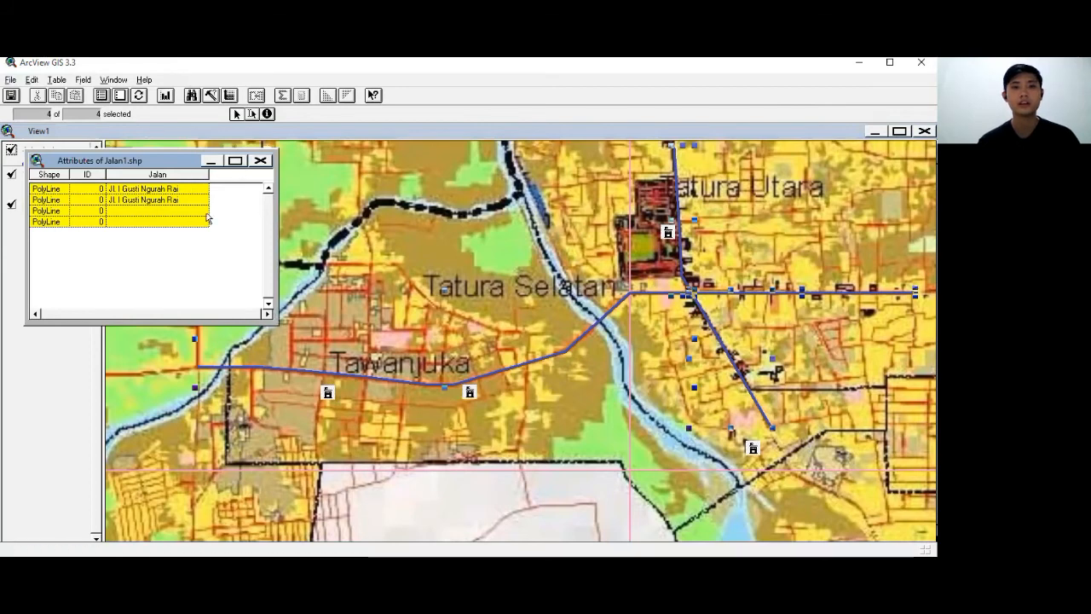
left_click_drag(171, 164, 248, 175)
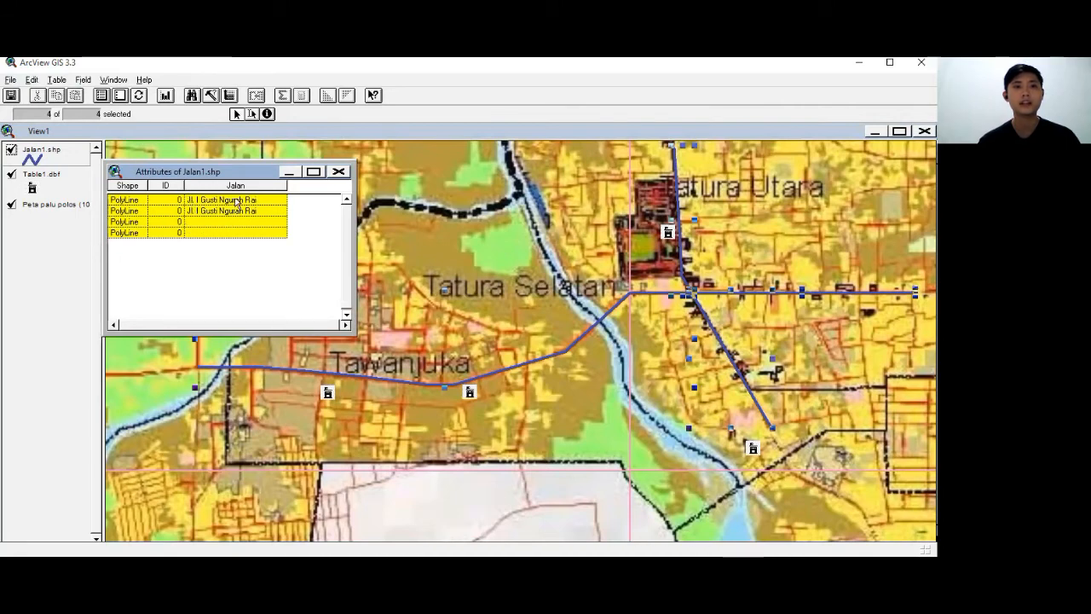
left_click(236, 201)
left_click(235, 213)
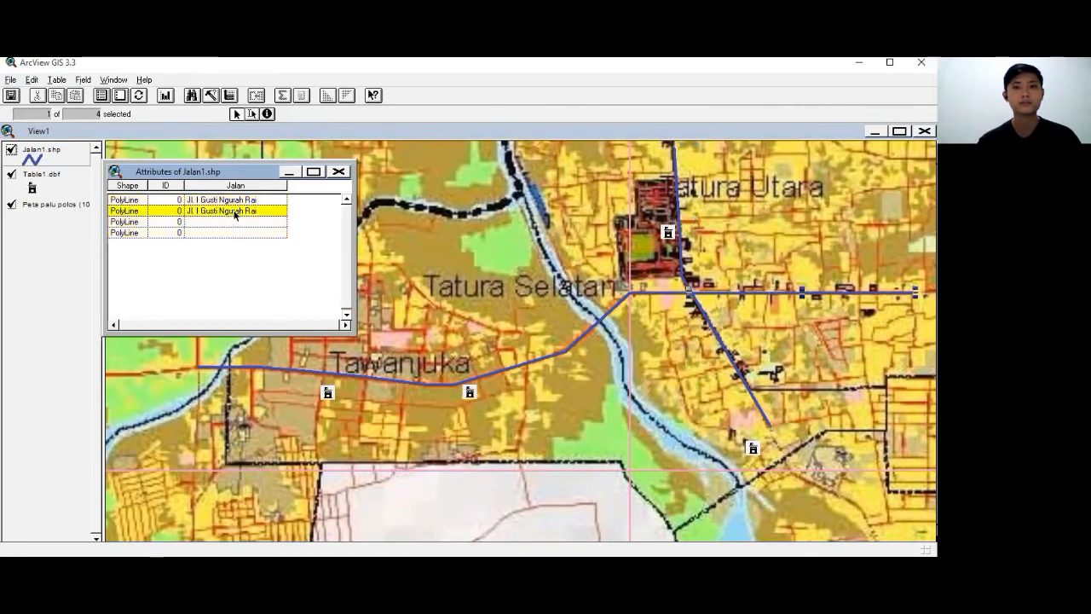
left_click(244, 222)
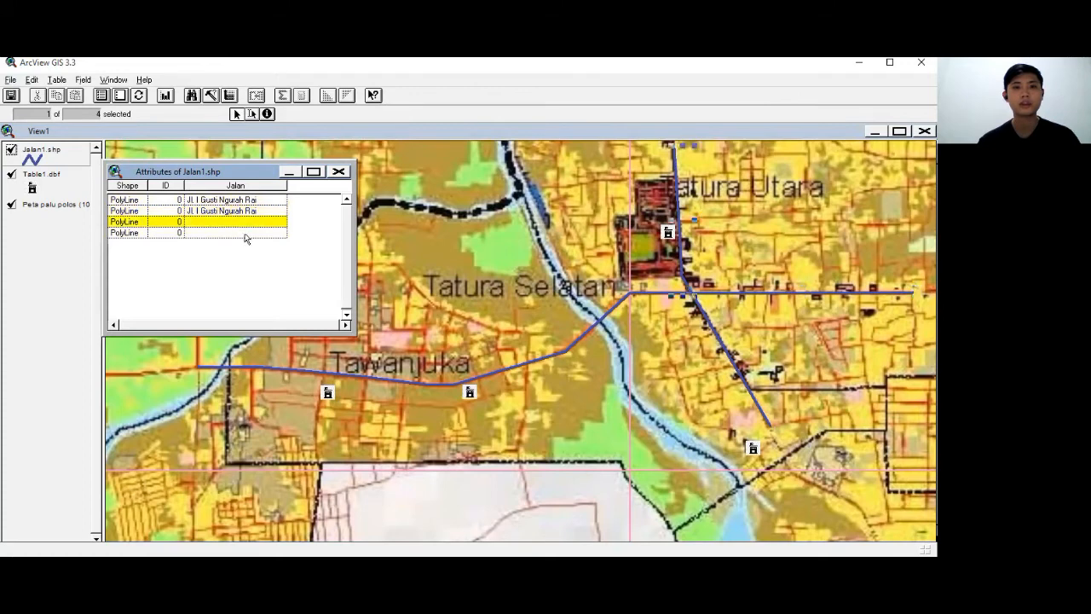
left_click(247, 232)
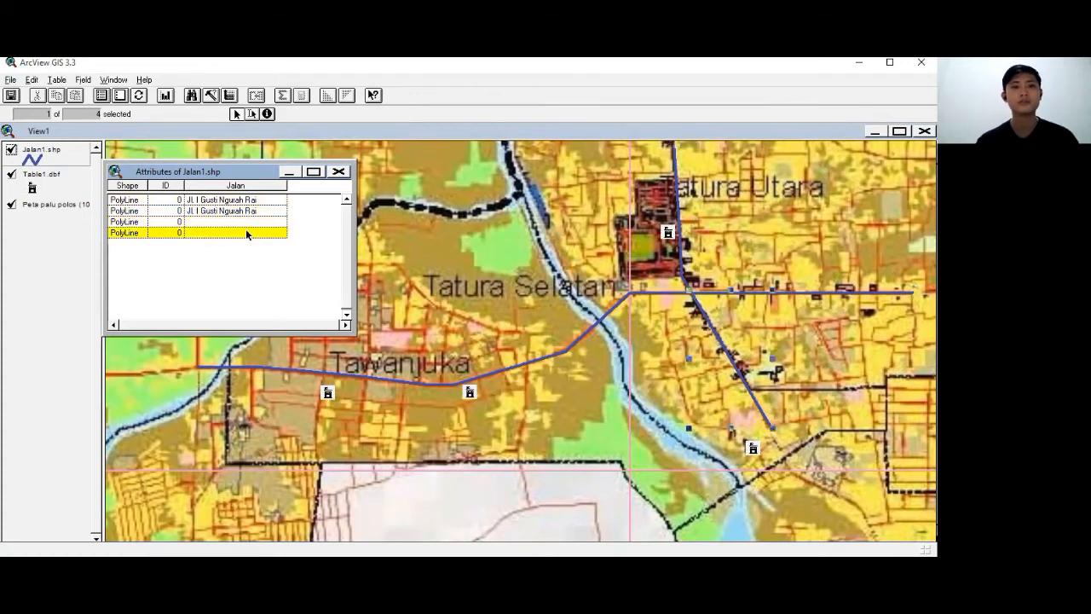
left_click(250, 201)
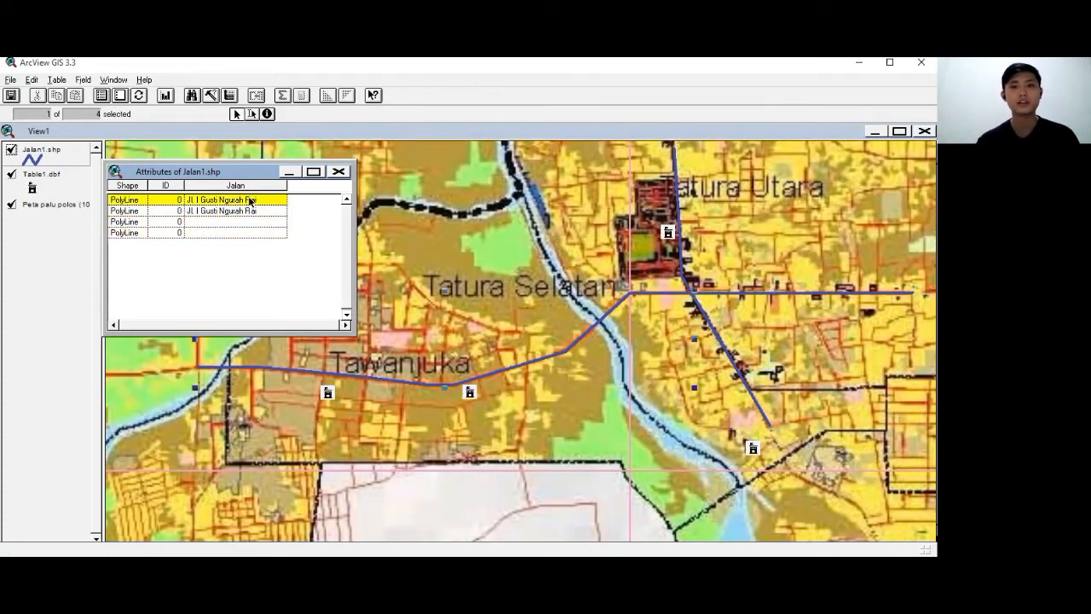
left_click(253, 212)
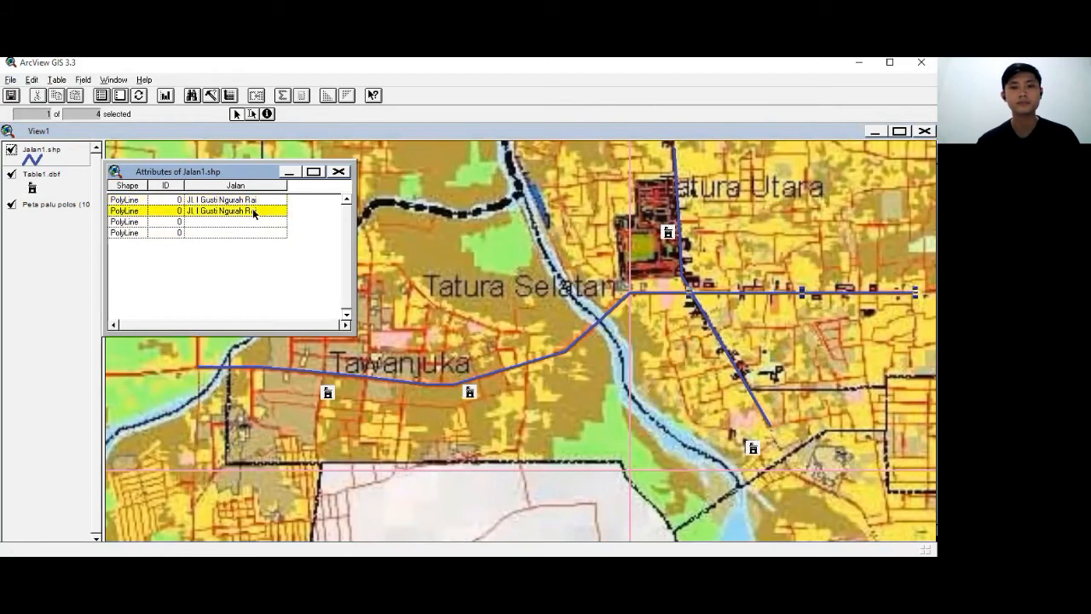
left_click(259, 200)
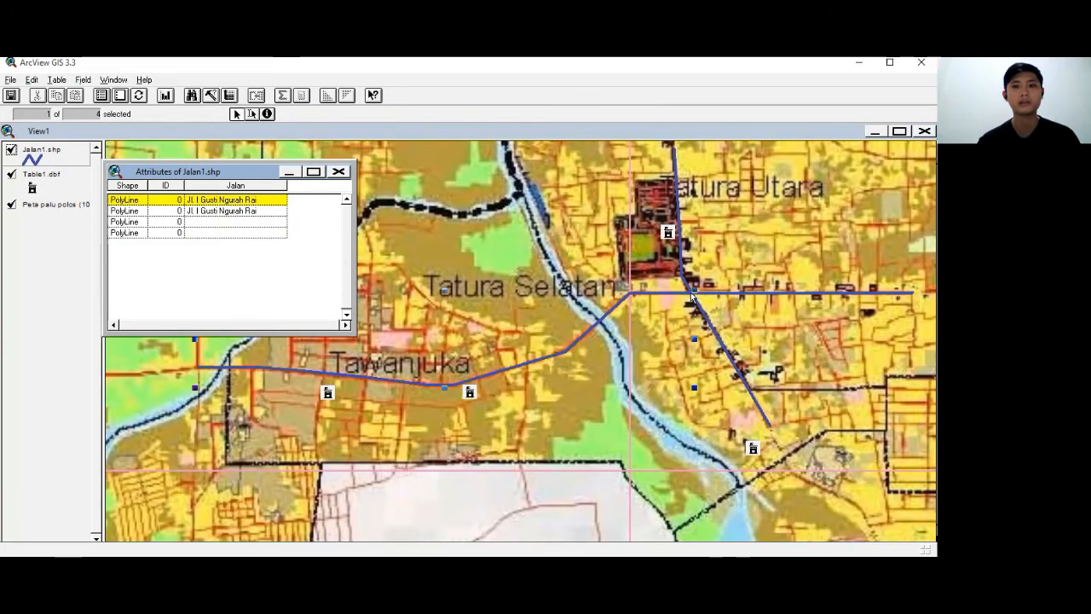
left_click(237, 212)
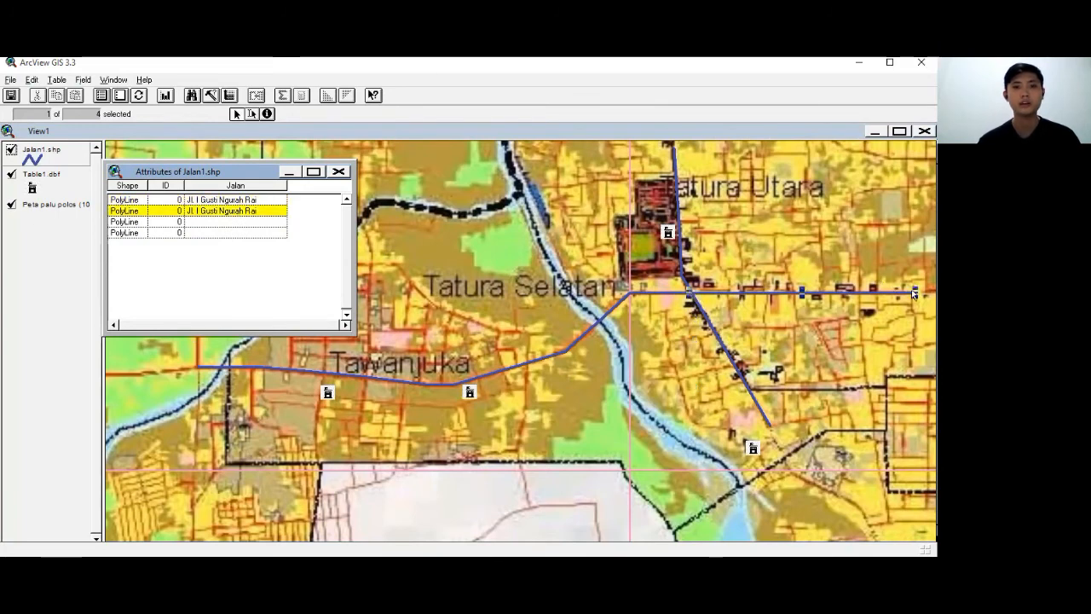
left_click(228, 223)
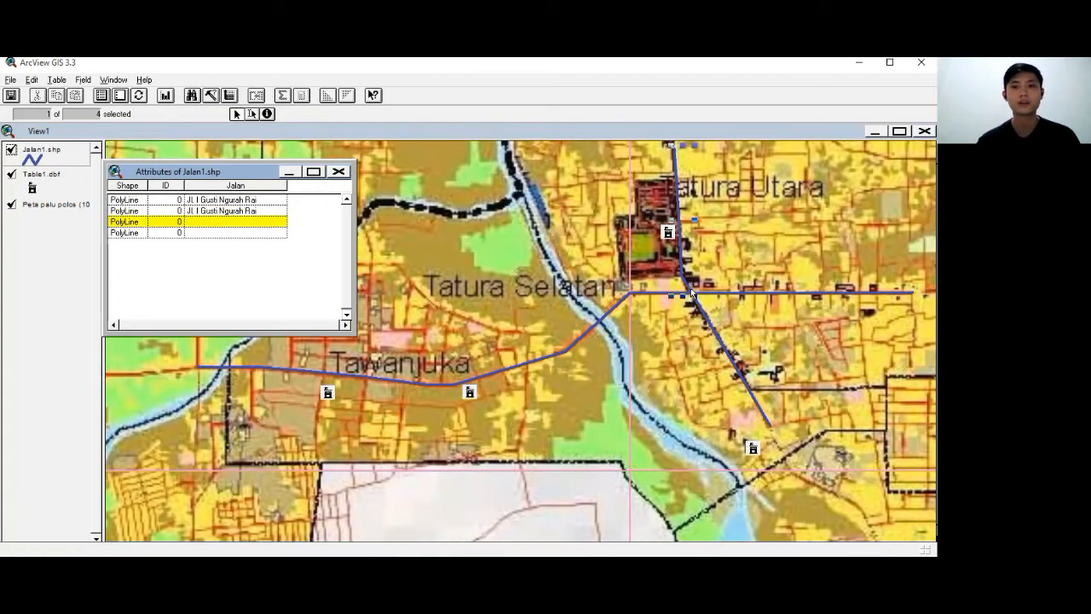
left_click(188, 236)
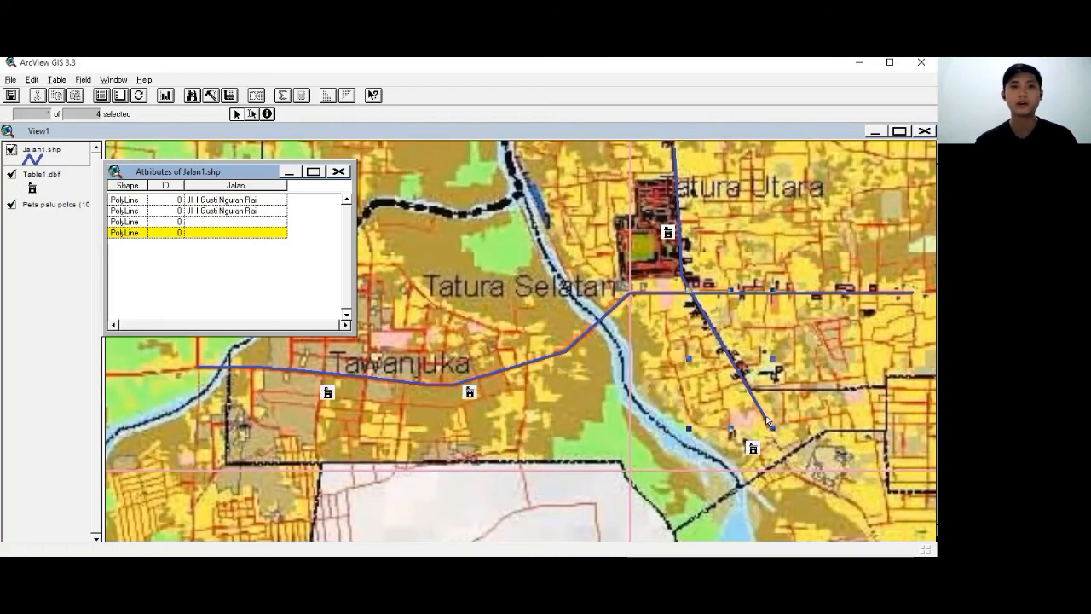
left_click(249, 211)
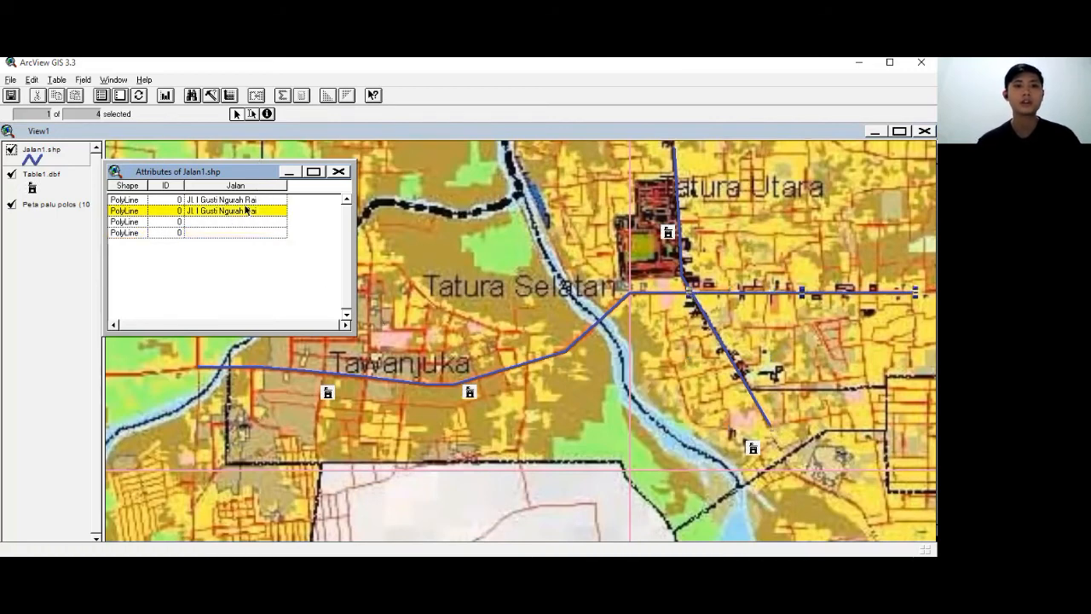
- Enter Jl. Jenderal Basuki Rahmat, Jl. Emmy Saelan and Jl. Towua in the Jalan field of the second to fourth records and stop editing the table
left_click(253, 114)
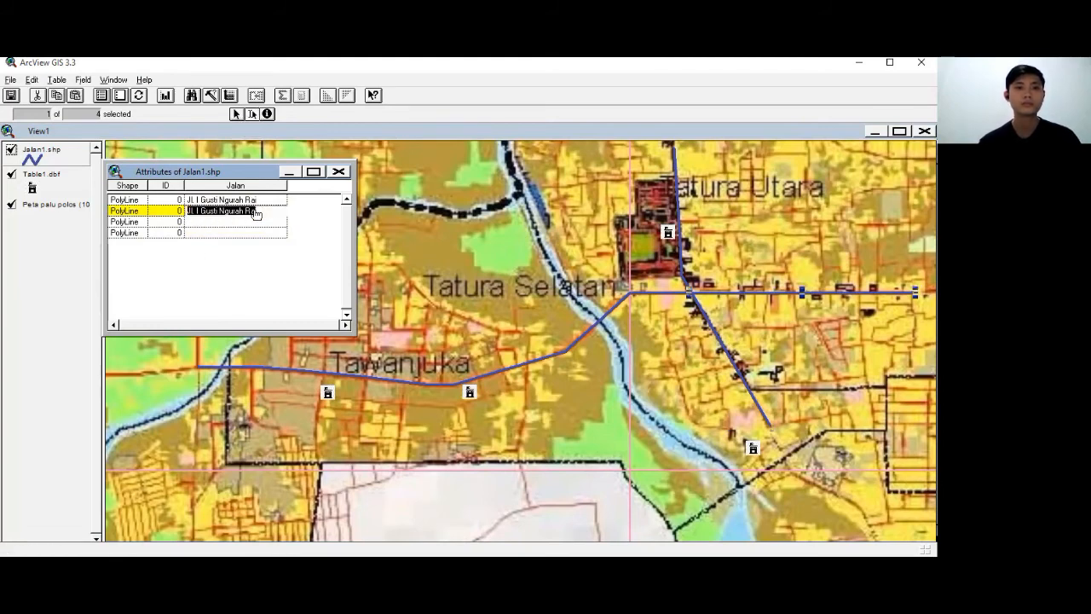
left_click(249, 223)
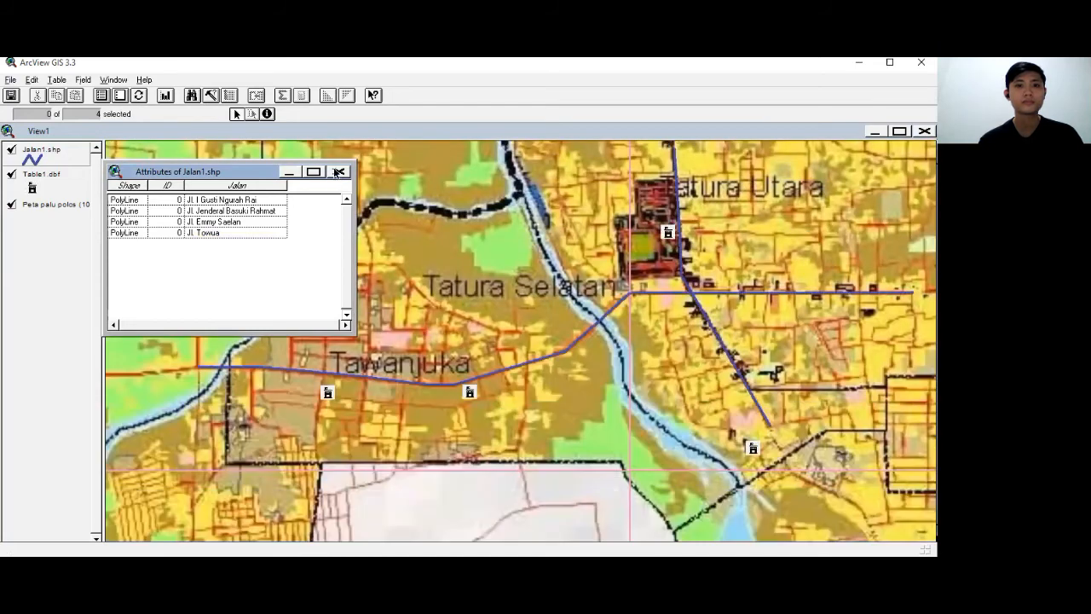
- Select the four named records one by one to check each road on the map, and close the attribute table
left_click(241, 200)
left_click(239, 211)
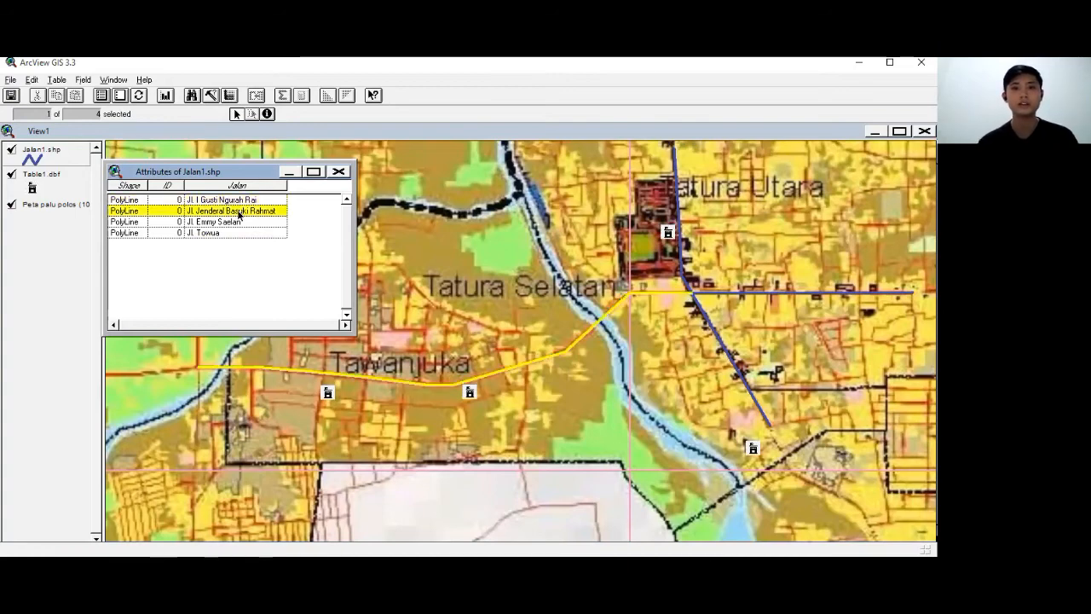
left_click(240, 224)
left_click(242, 234)
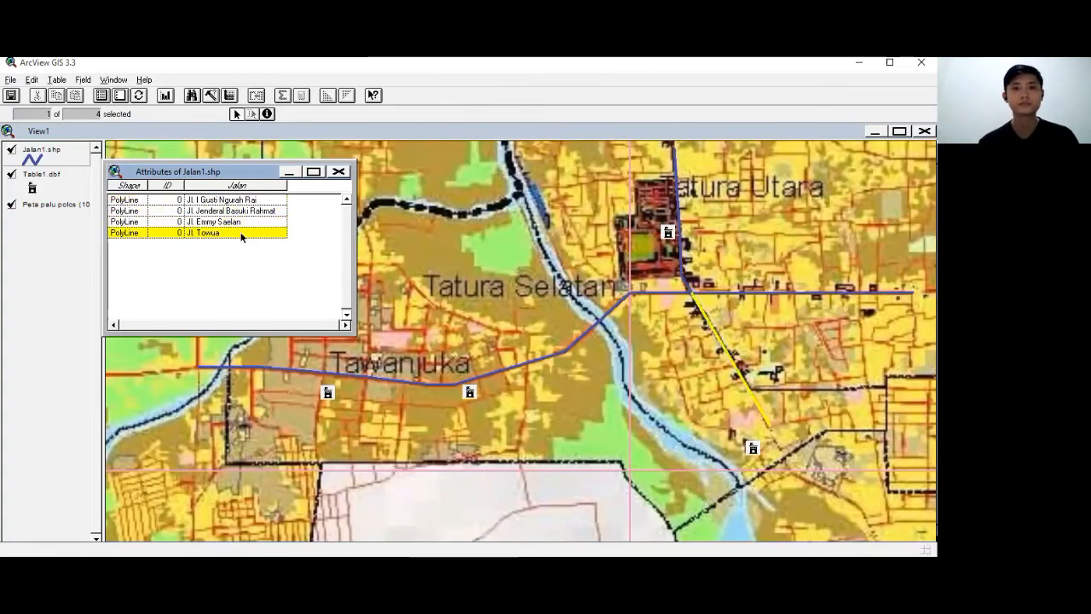
left_click(340, 172)
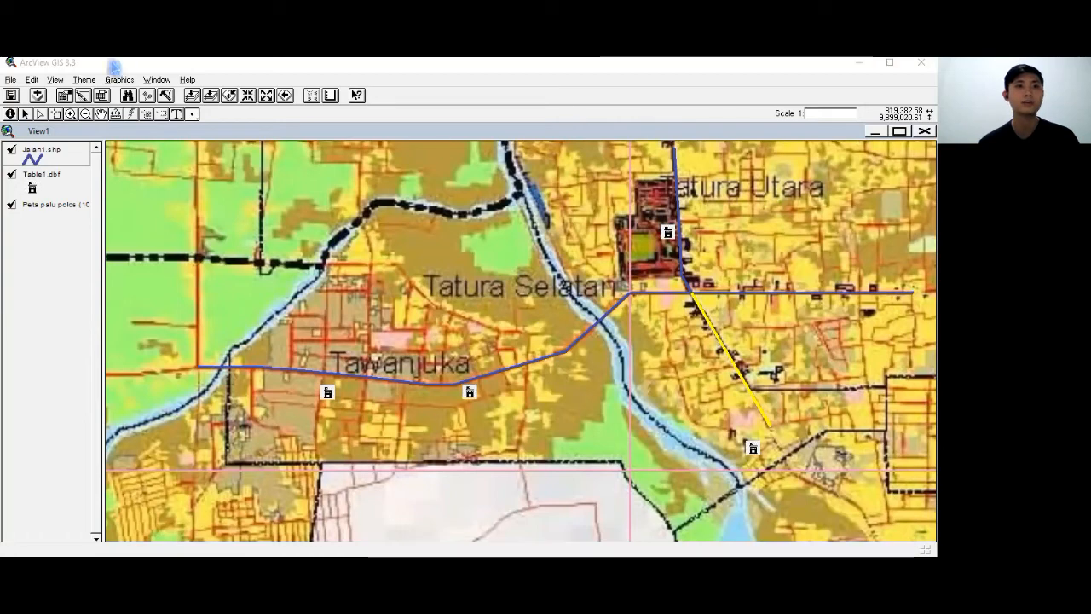
- Auto-label the Jalan1.shp theme with the Jalan field, using the theme's text label placement property and scaled labels
left_click(81, 81)
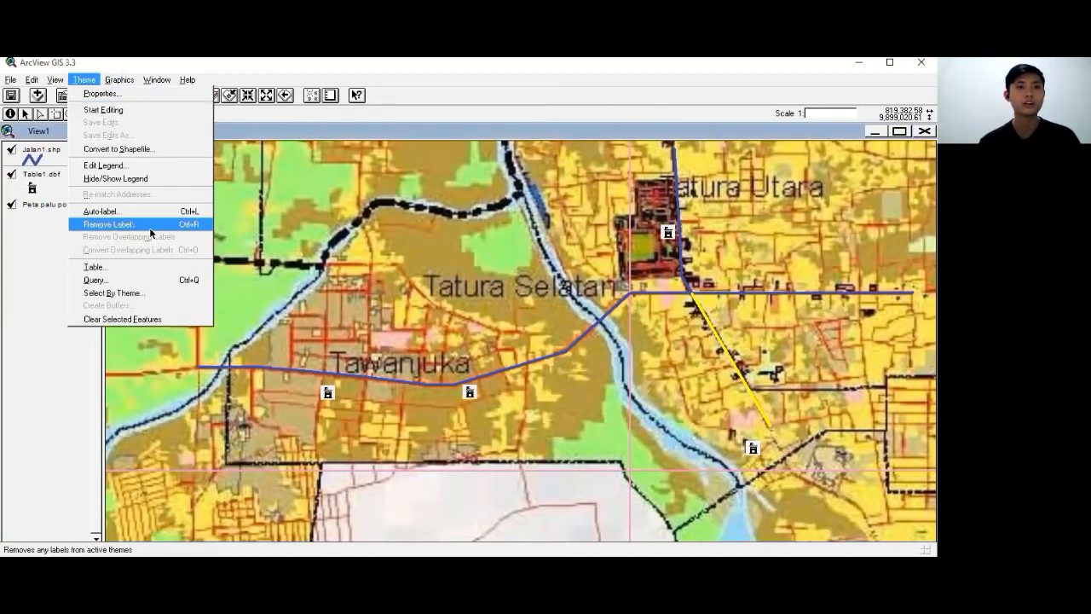
left_click(88, 212)
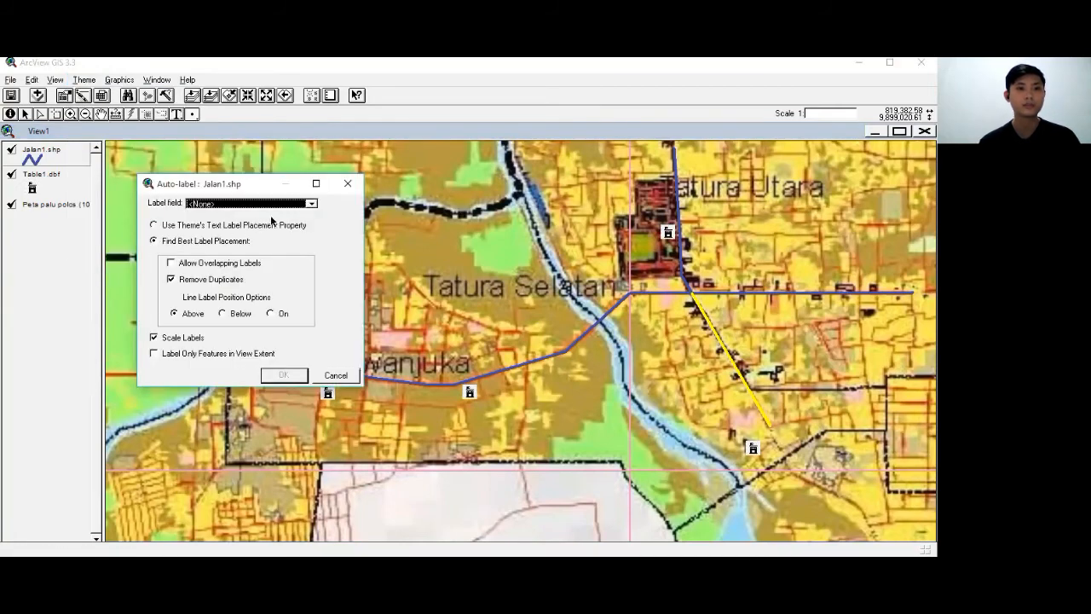
left_click(193, 225)
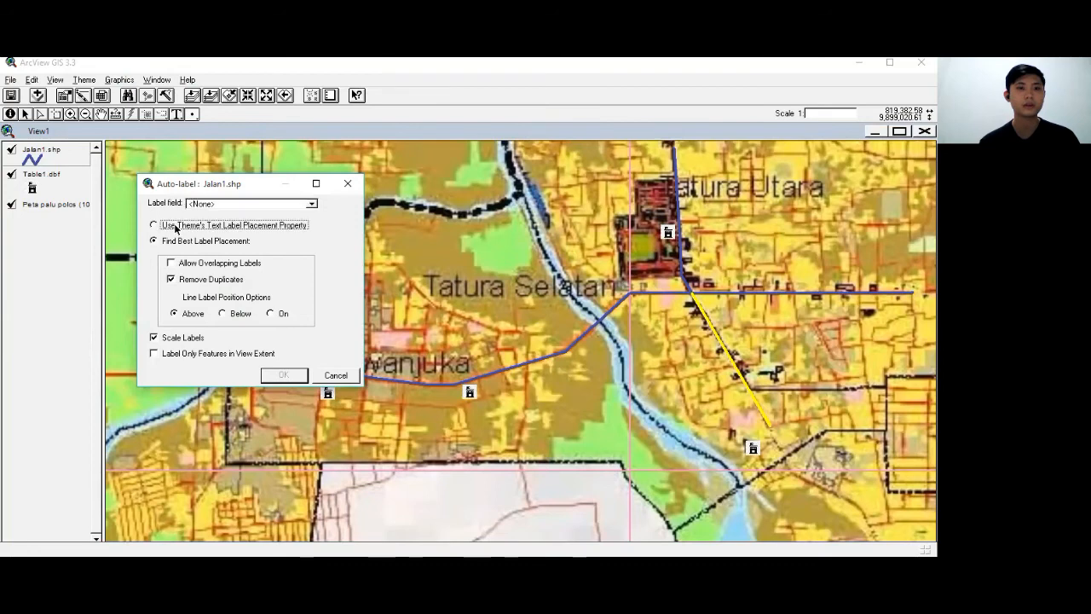
left_click(271, 201)
left_click(224, 245)
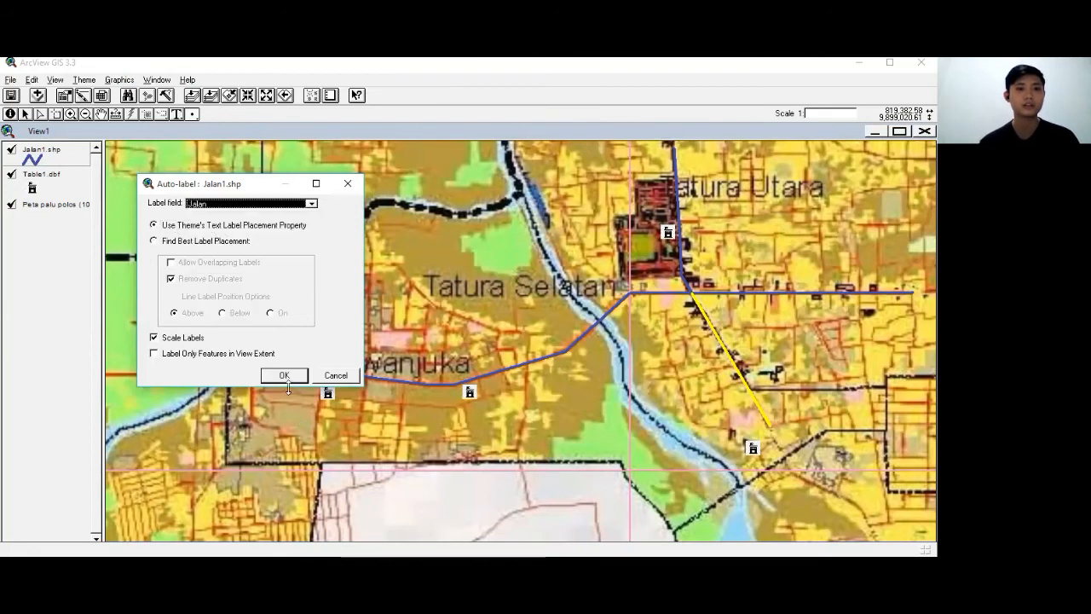
left_click(284, 375)
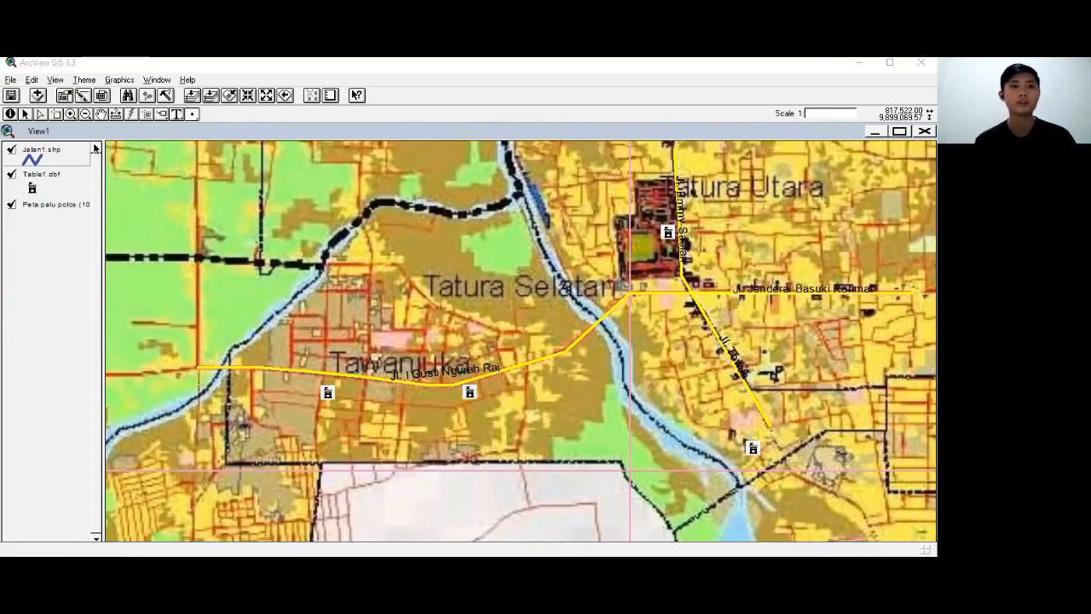
left_click(39, 114)
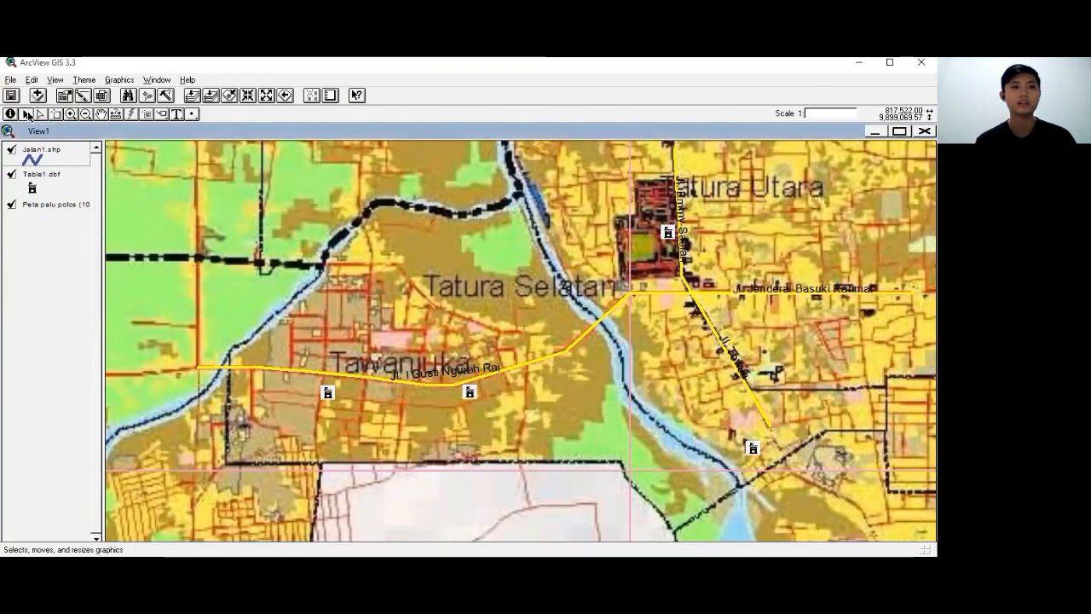
left_click(461, 378)
left_click(342, 371)
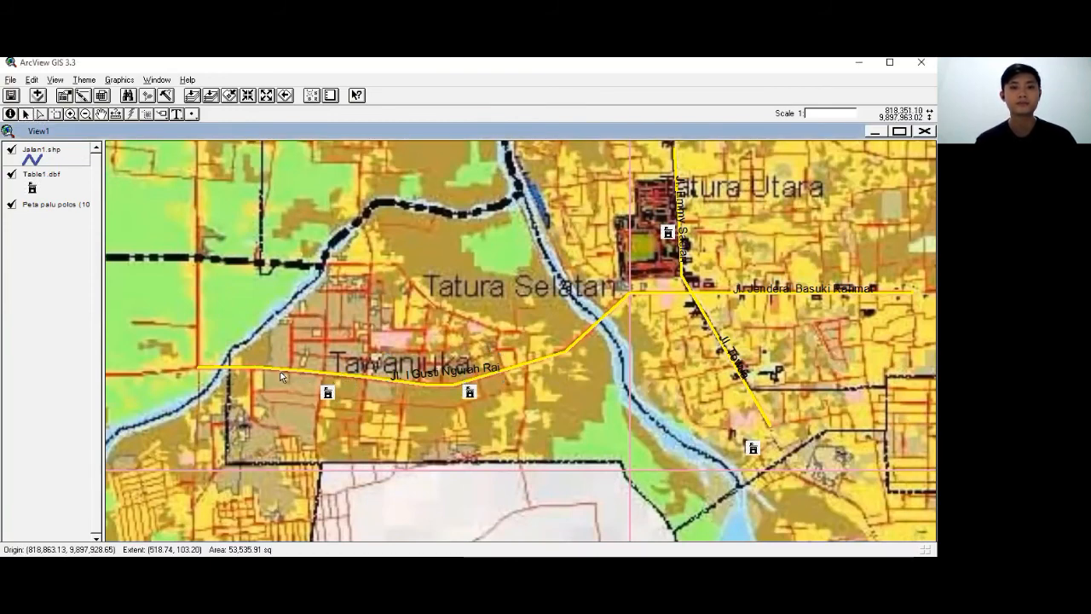
- Select the Jl. I Gusti Ngurah Rai and Jl. Jenderal Basuki Rahmat records together in the Jalan1.shp attribute table and put the table away
left_click(101, 95)
left_click(269, 203)
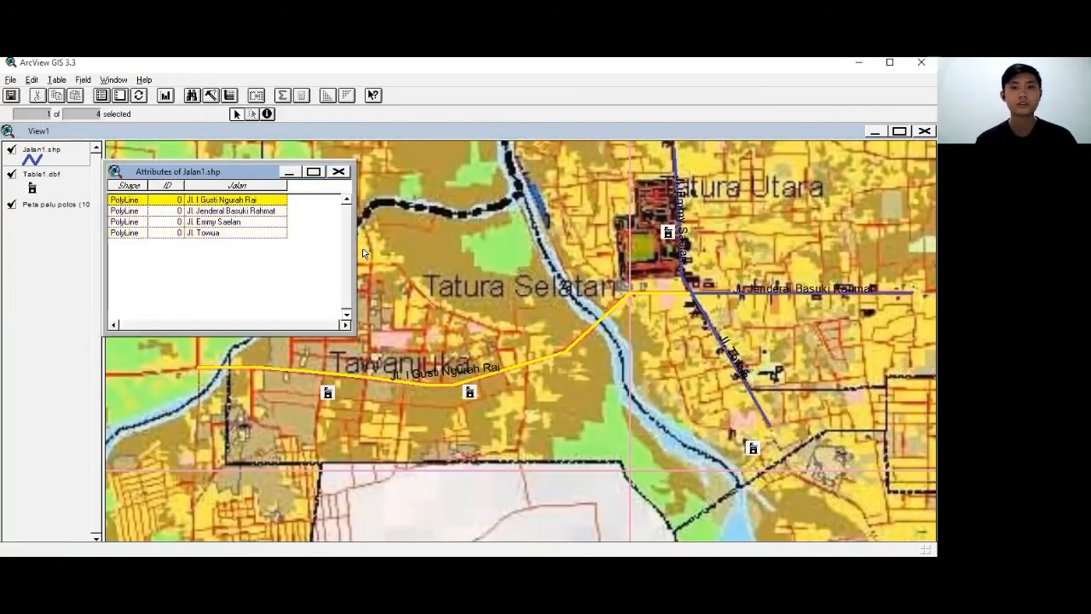
left_click(267, 208)
left_click(268, 200)
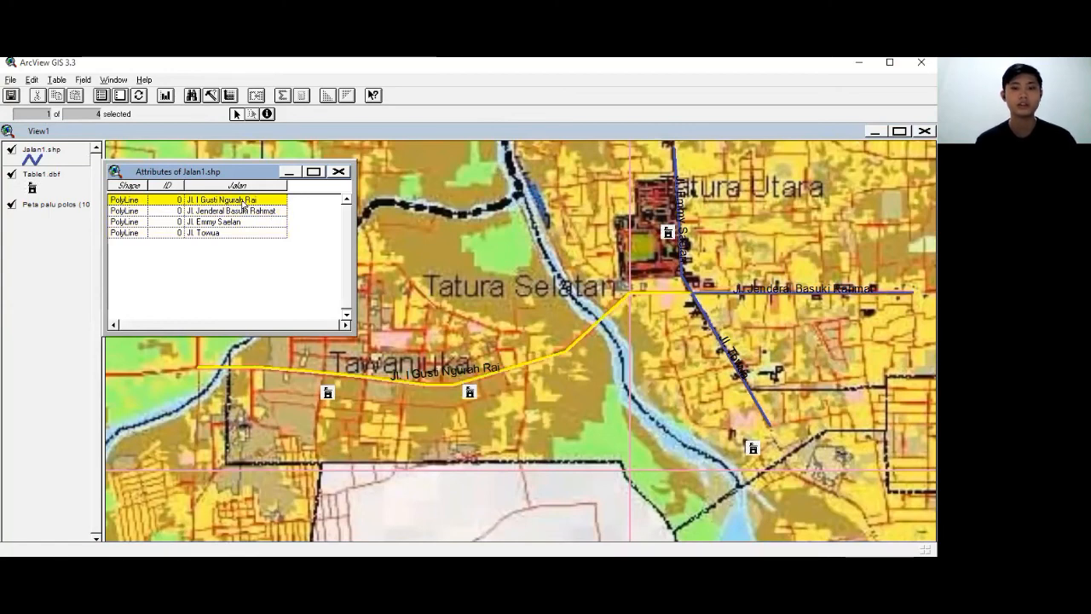
left_click(249, 211, "shift")
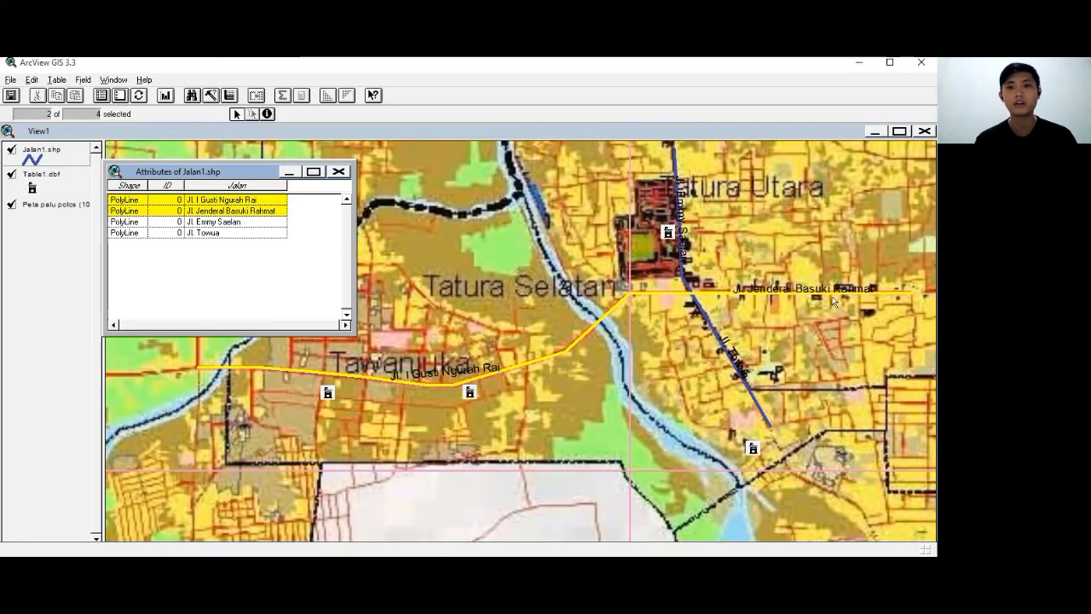
left_click(289, 172)
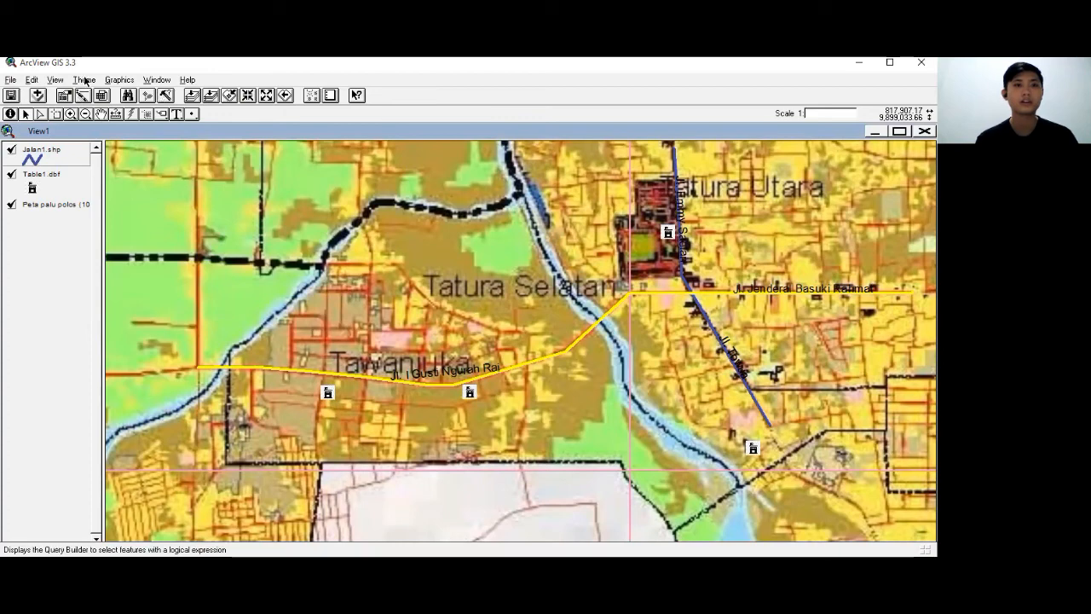
- Start editing Jalan1.shp and union the two selected road segments into one feature
left_click(31, 79)
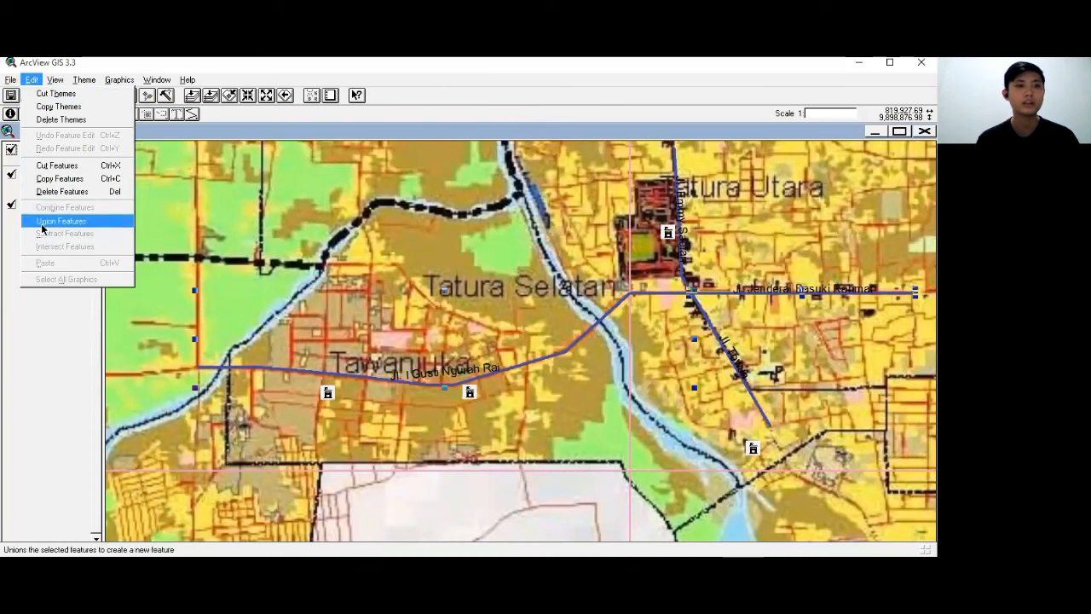
left_click(105, 226)
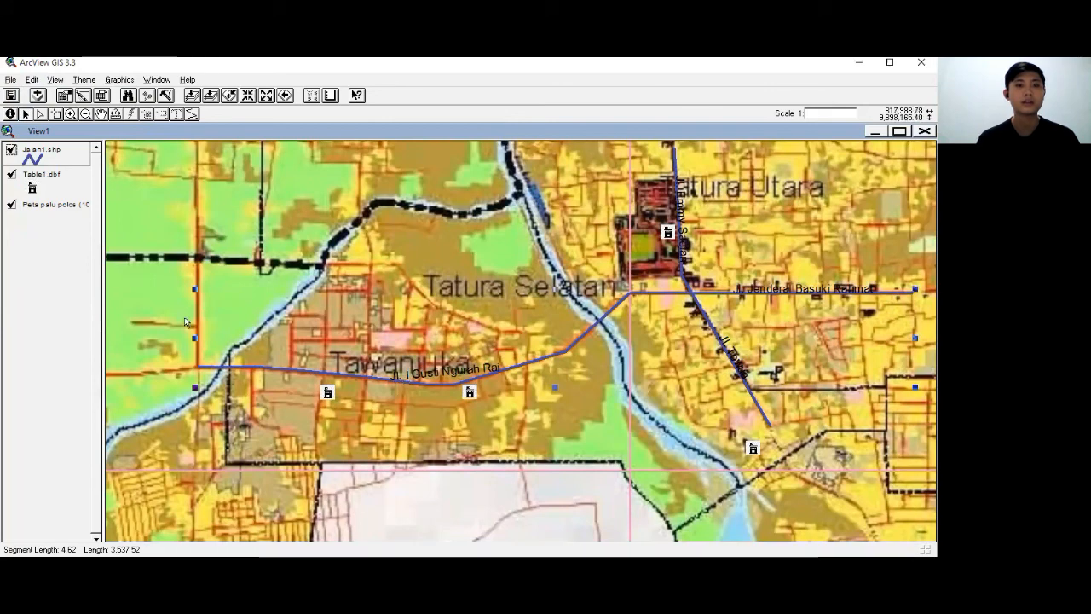
- Review the records of the Jalan1.shp attribute table after the union by selecting them one by one, and close the table
left_click(102, 94)
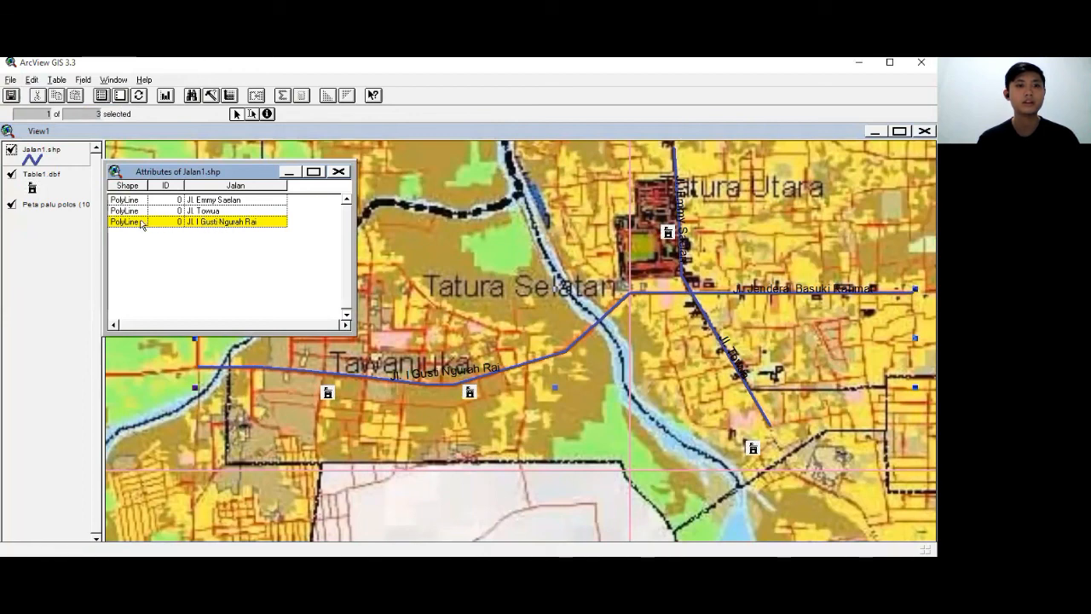
left_click(251, 211)
left_click(245, 203)
left_click(242, 221)
left_click(338, 173)
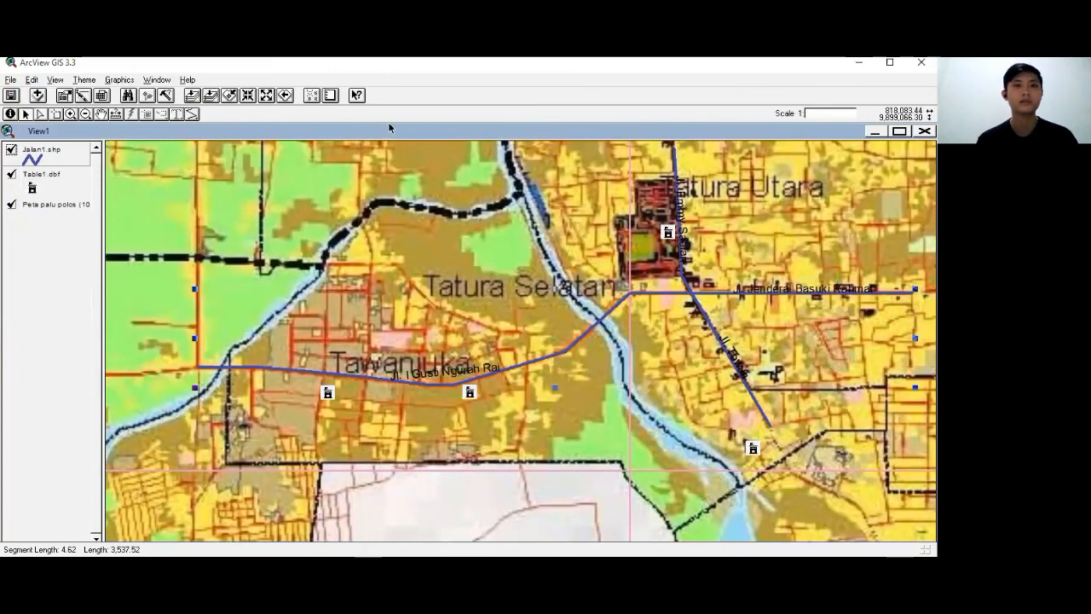